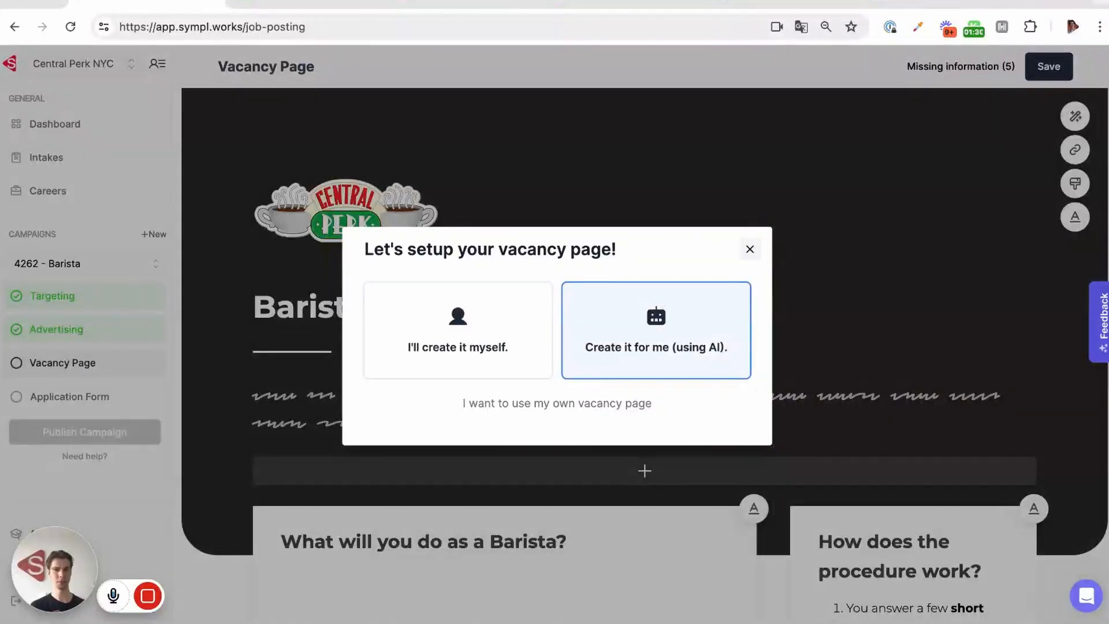
Choose 'Create it for me (using AI)' to have the AI draft the vacancy page.
click(649, 330)
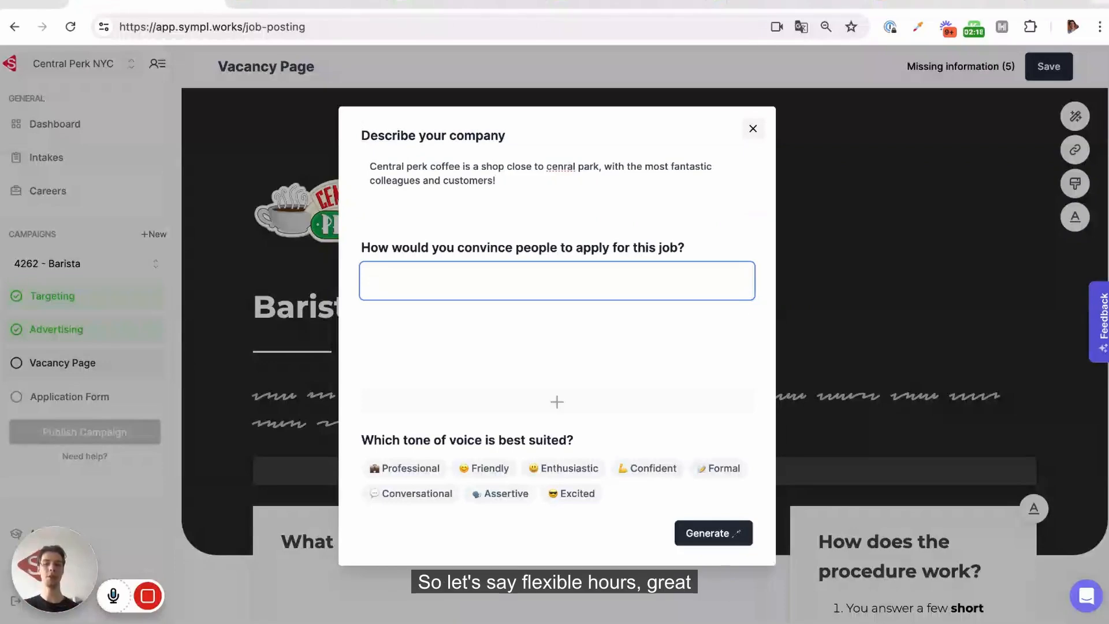
List reasons to apply: Flexible hours, Graeat working environment, Good pay & tips, Free breakfast for early shifts.
text(Flexibl)
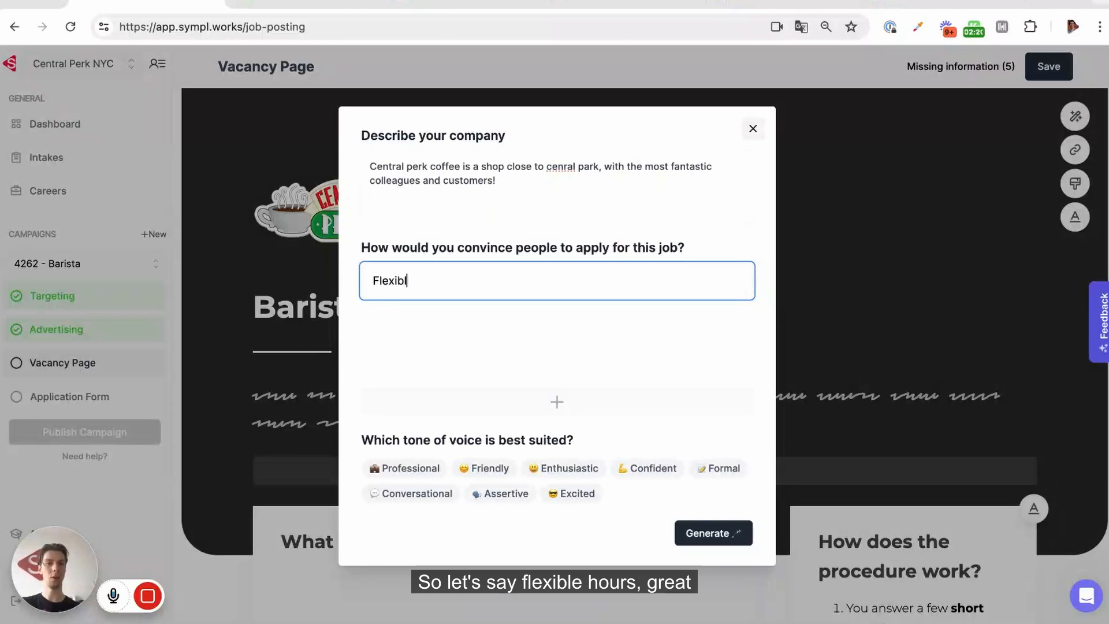
text(e hours)
key(Return)
text(Gr)
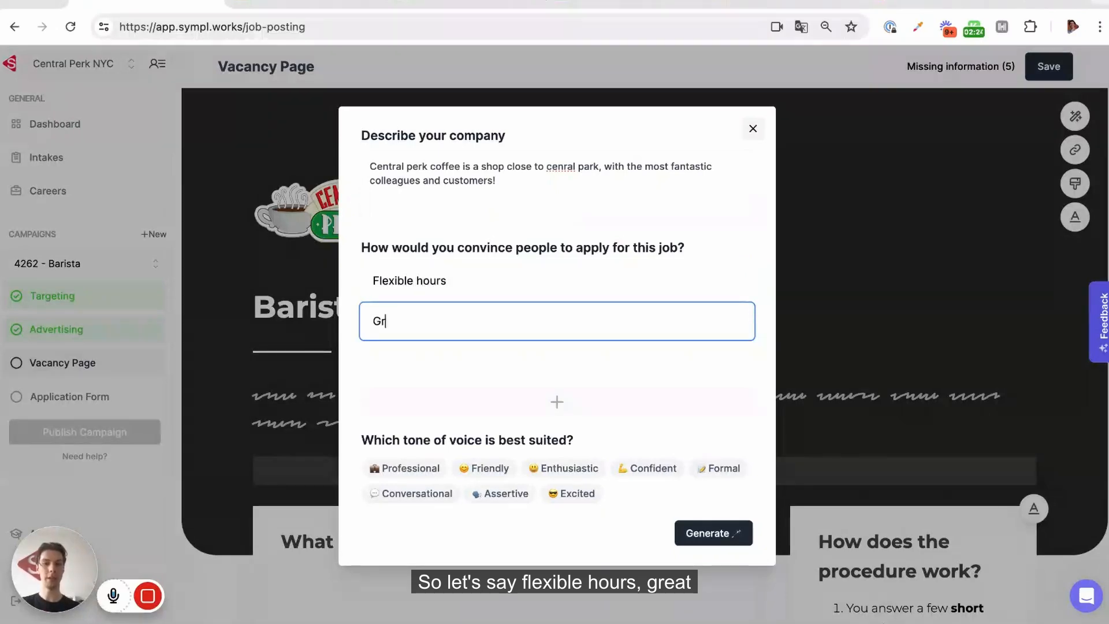
text(aeat working)
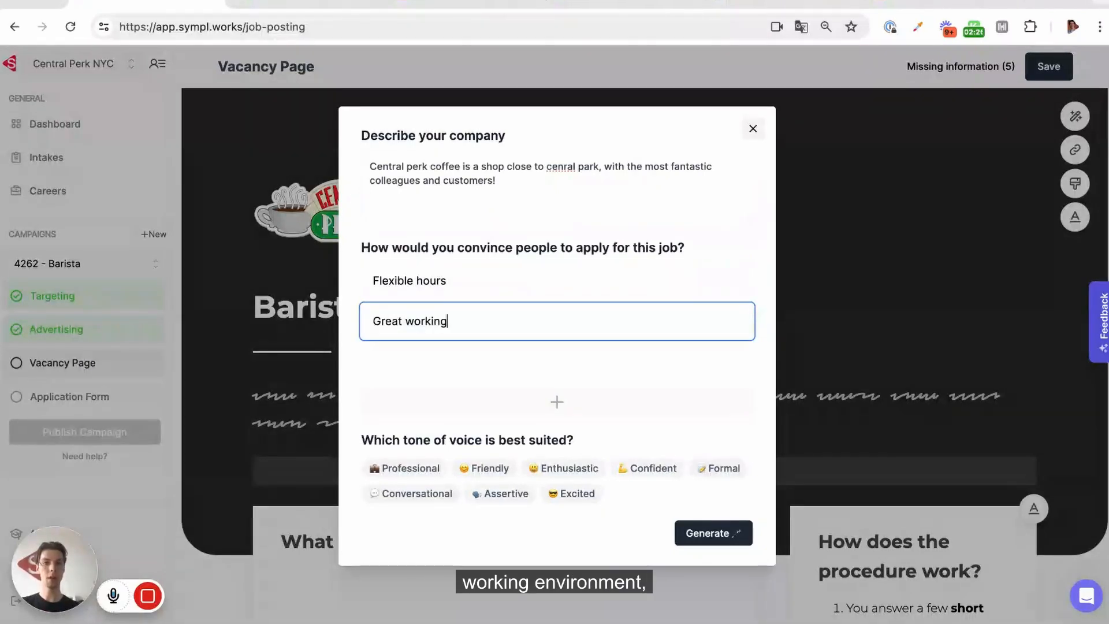
text( envi)
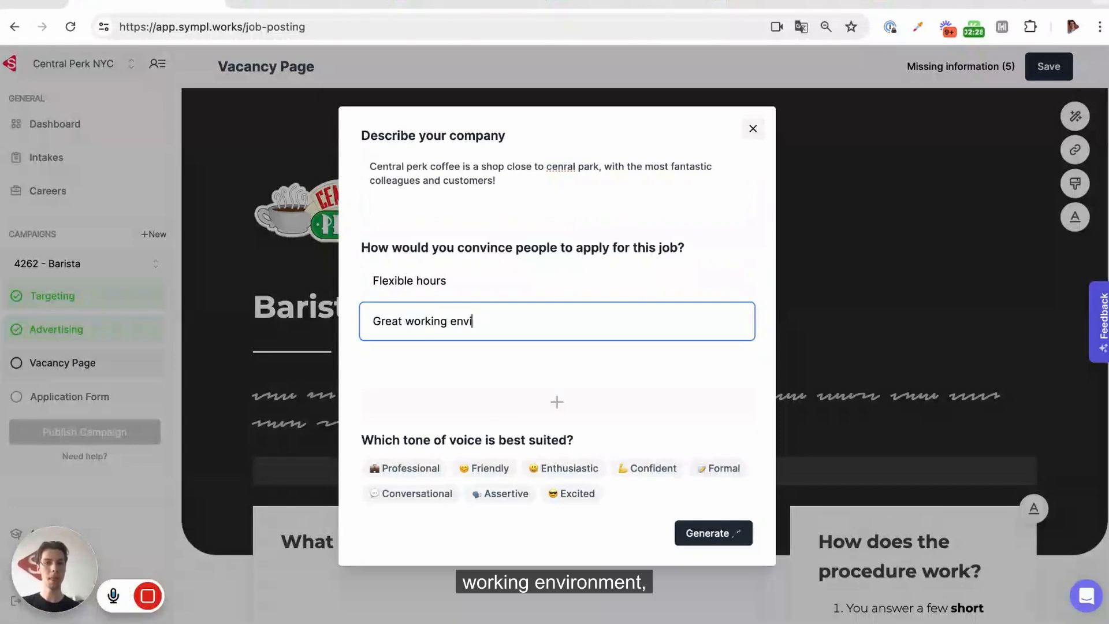
text(ronment)
key(Return)
text(Good)
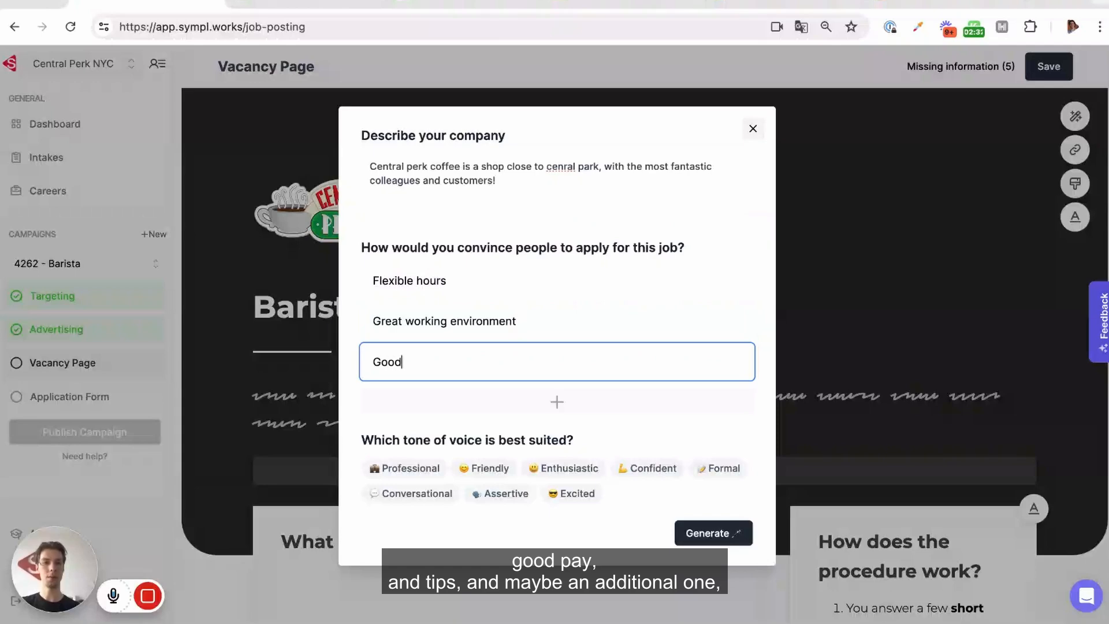
text( pay & tips)
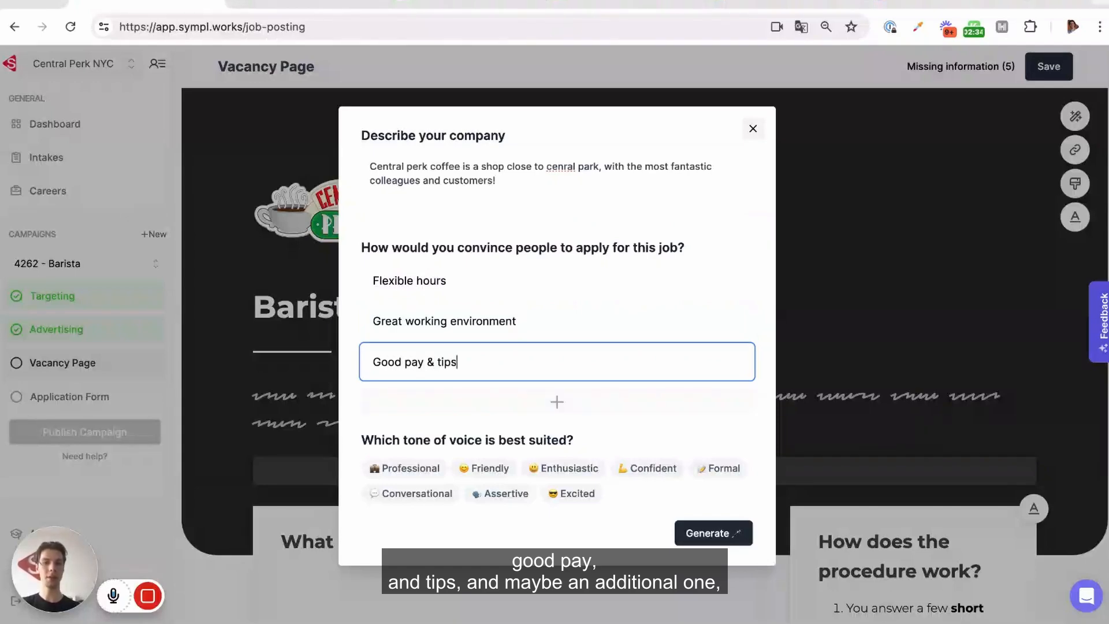
click(532, 403)
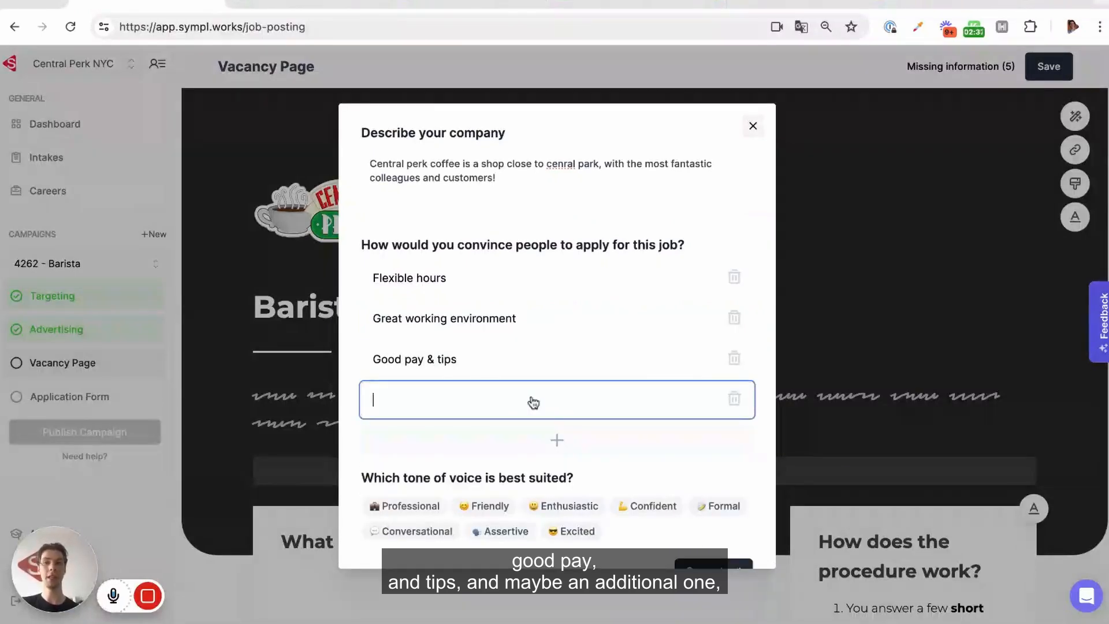
text(Free)
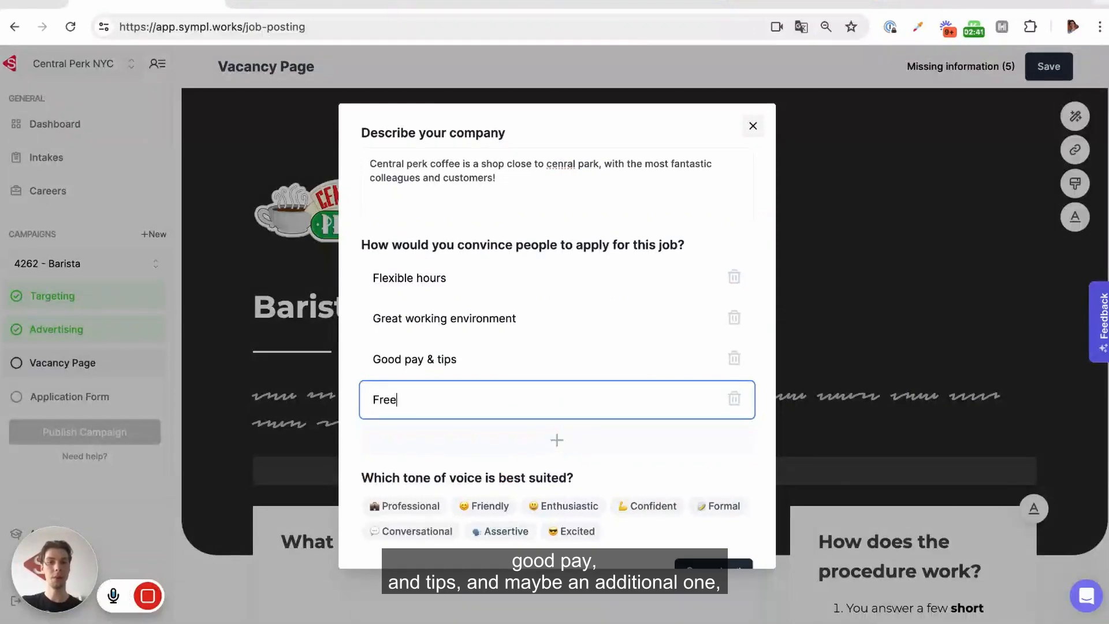
text( breakfast fo)
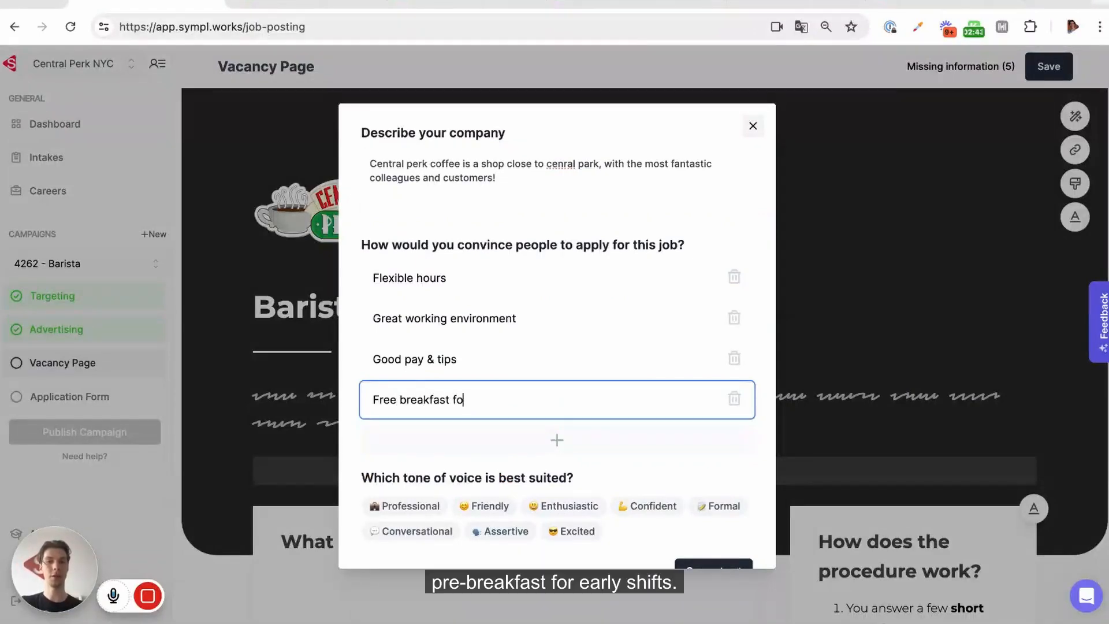
text(r early shifts)
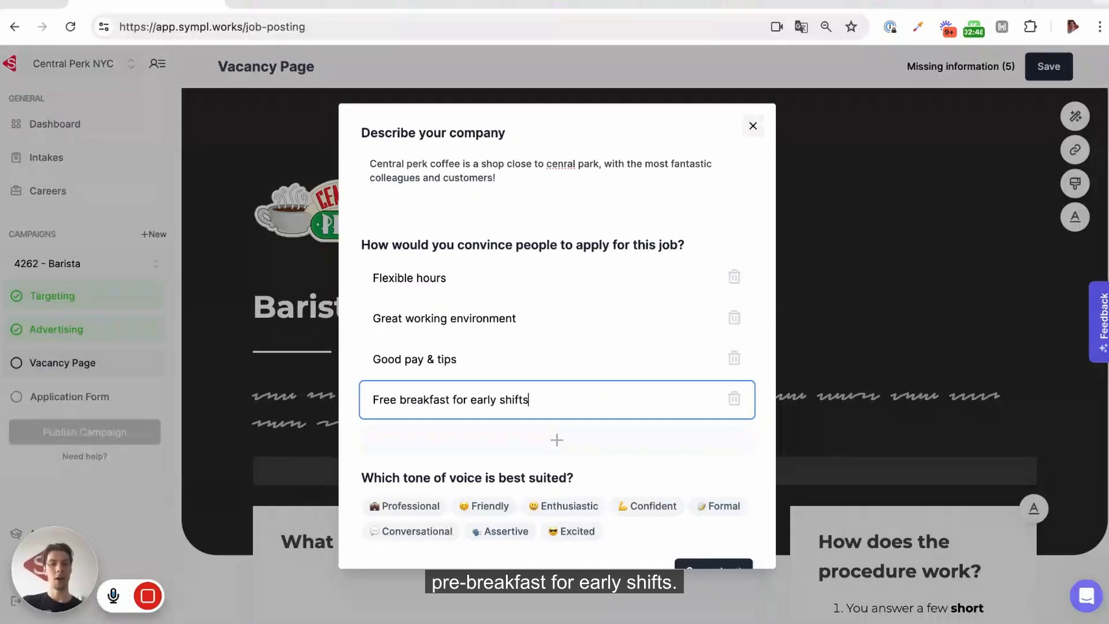
Pick the Excited tone of voice and generate the vacancy page.
scroll(617, 459, down, 1)
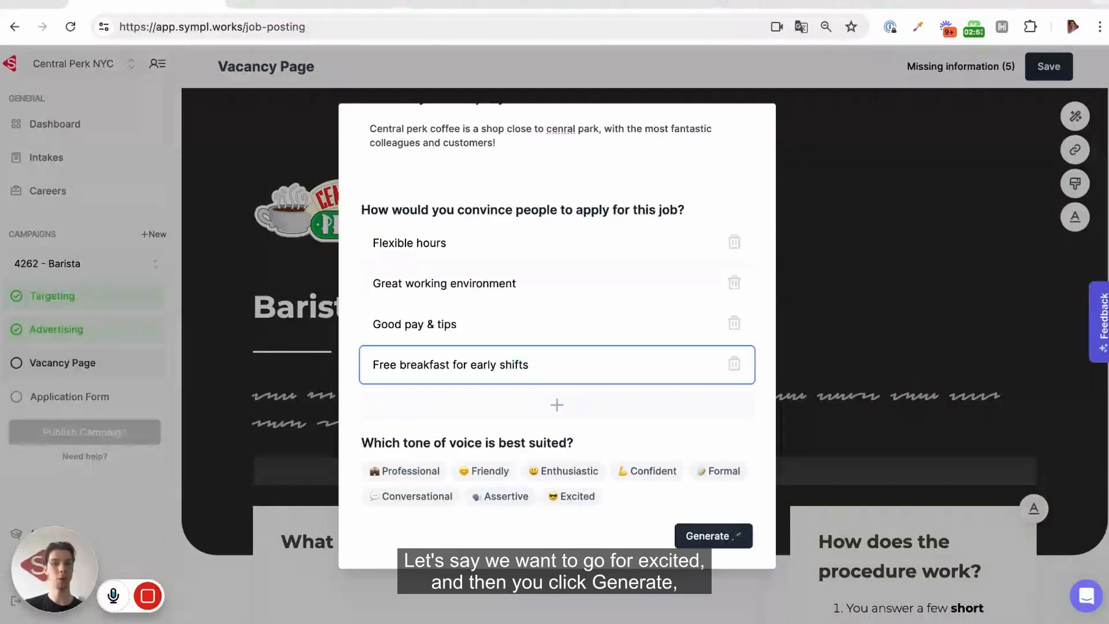
click(577, 495)
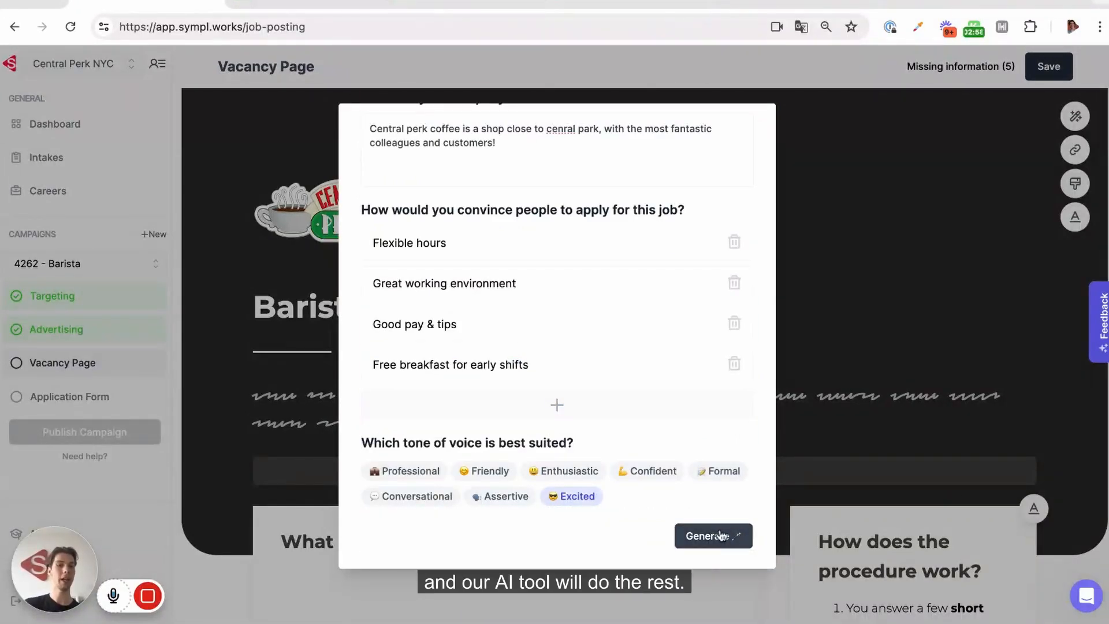
click(722, 537)
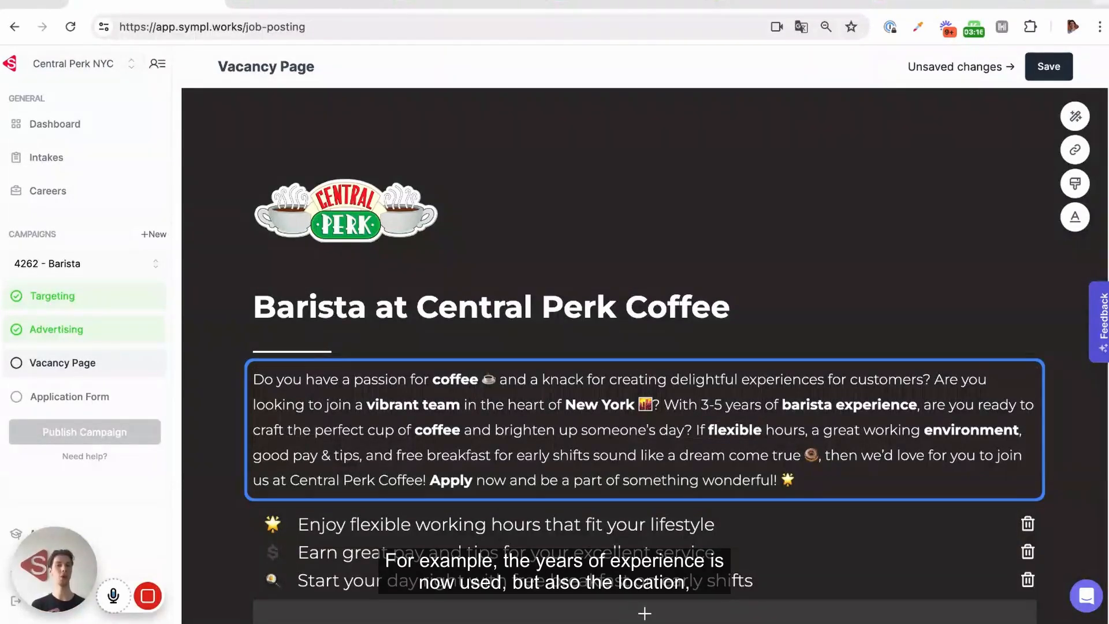
Review the generated Barista page's intro, perks, duty list and application steps.
scroll(754, 429, down, 3)
scroll(644, 347, down, 5)
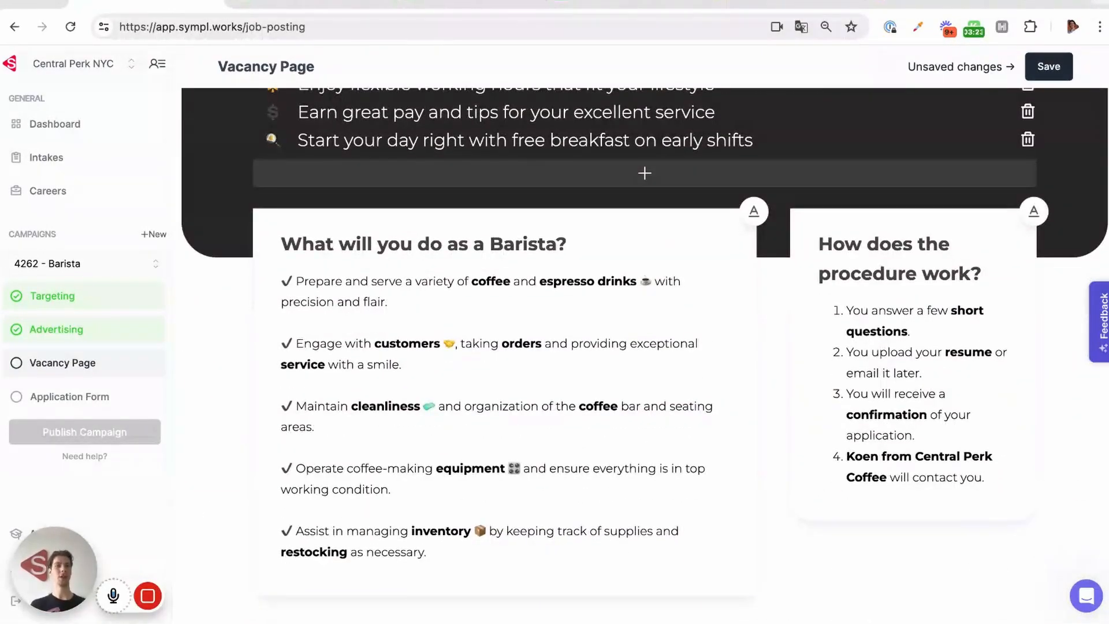
scroll(645, 346, up, 2)
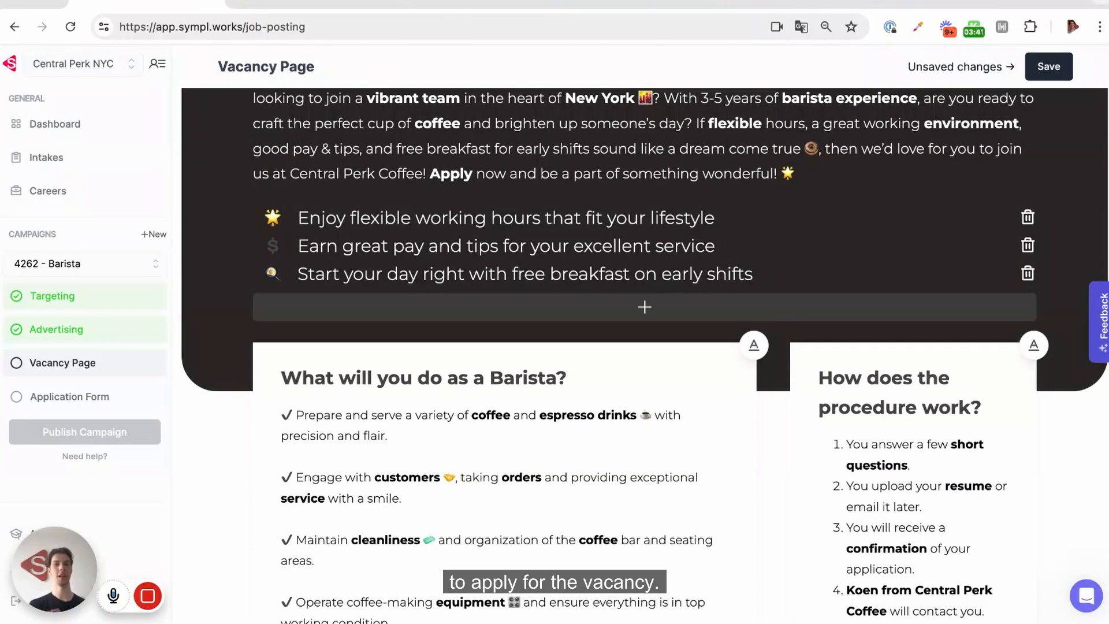
scroll(644, 347, down, 10)
scroll(504, 346, down, 5)
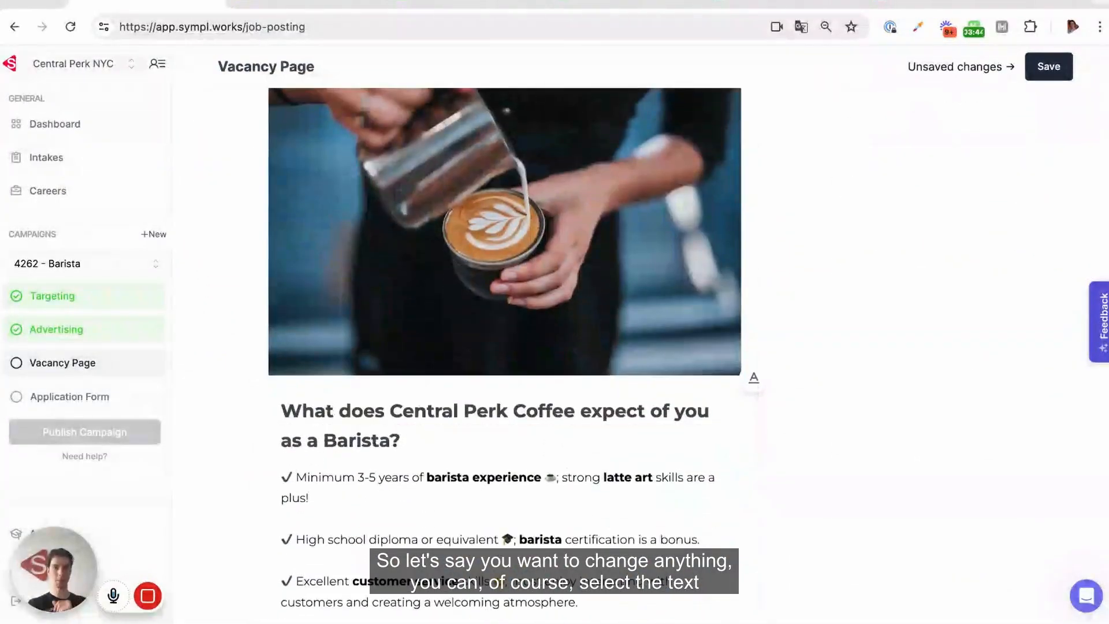
scroll(439, 392, up, 1)
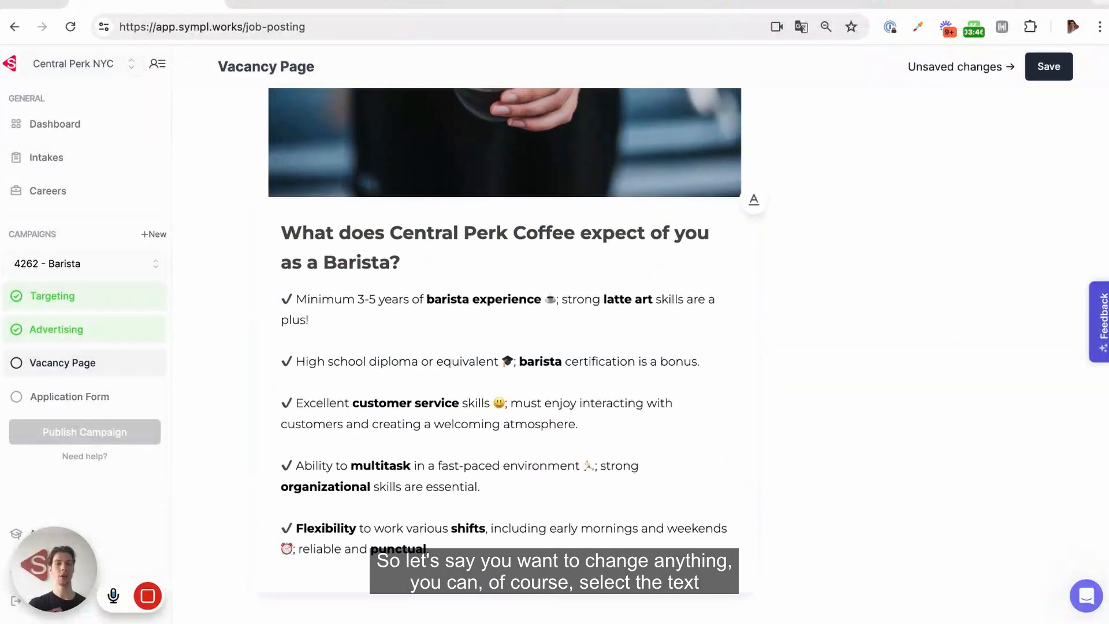
click(529, 425)
scroll(528, 423, up, 3)
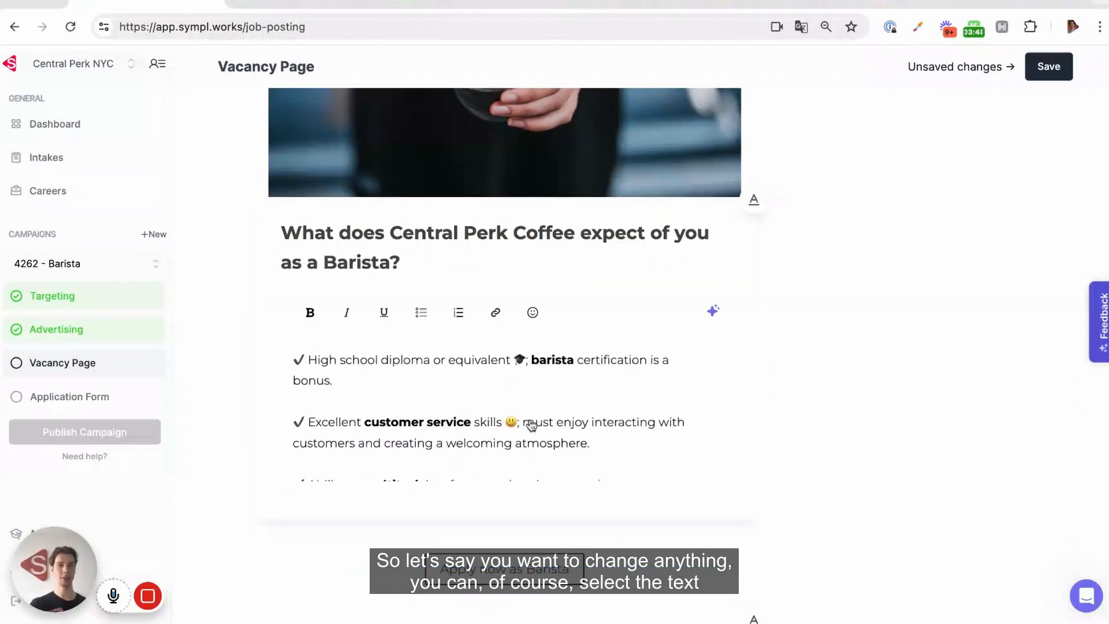
scroll(544, 174, up, 5)
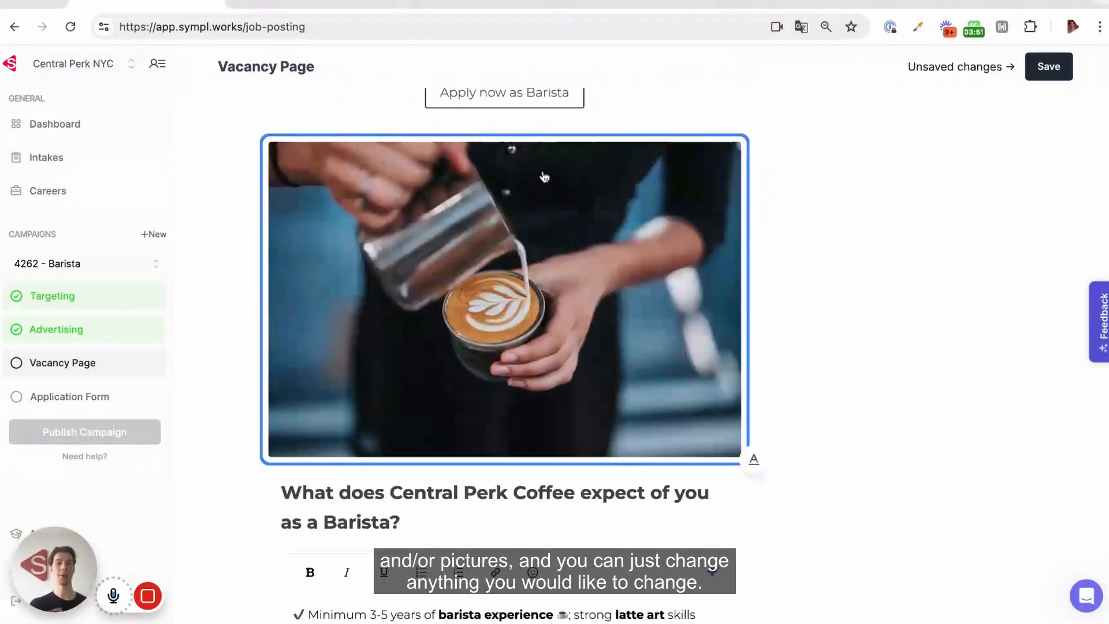
click(545, 176)
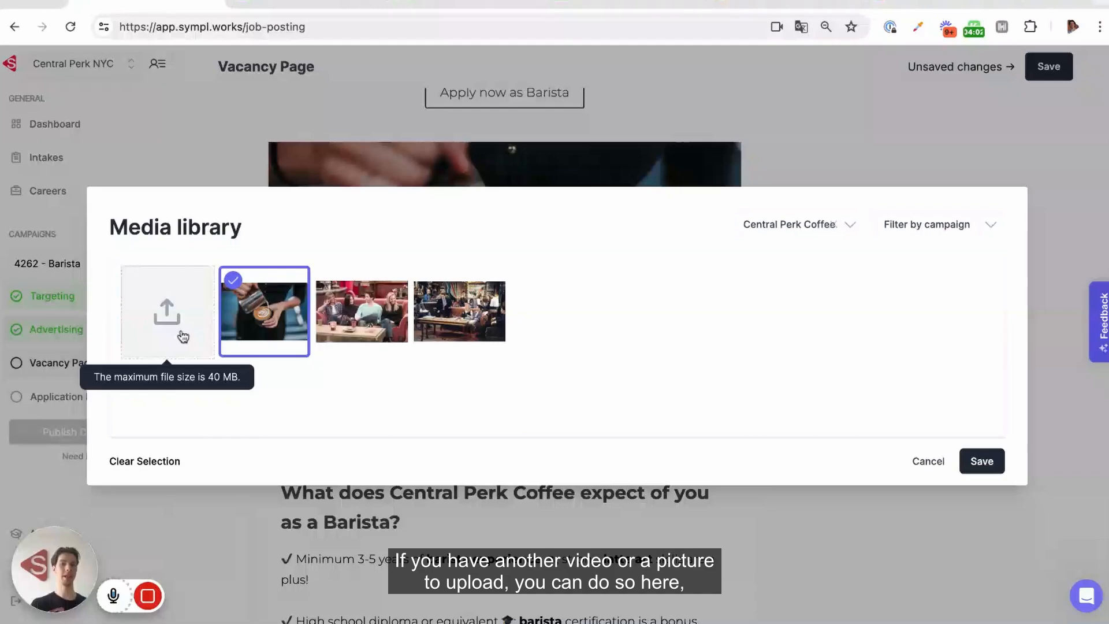
click(890, 154)
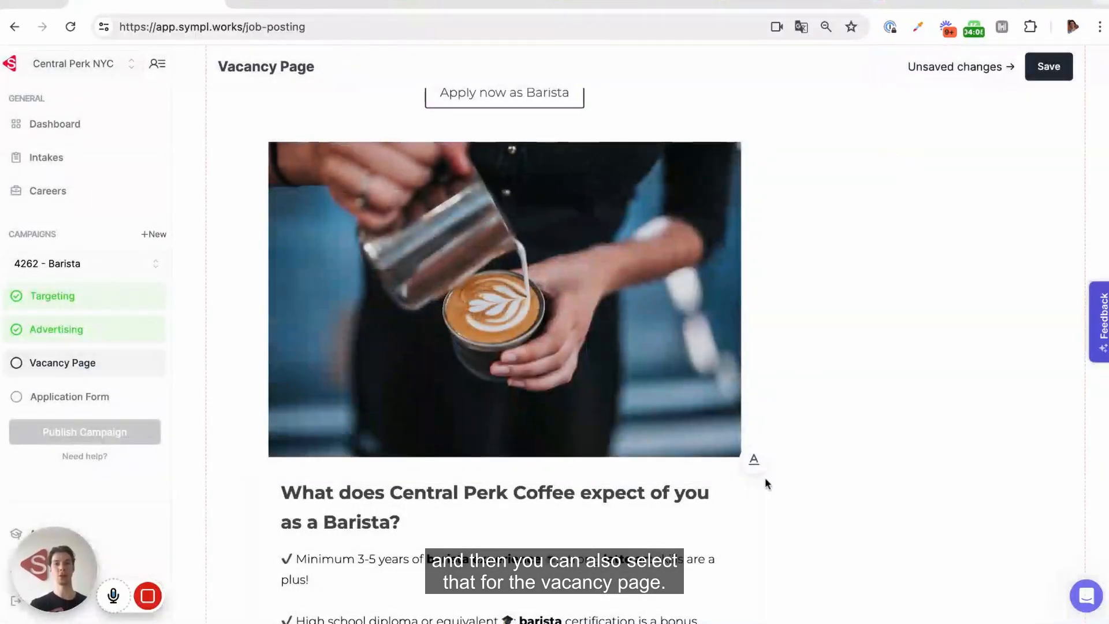
scroll(764, 479, down, 7)
scroll(765, 478, up, 18)
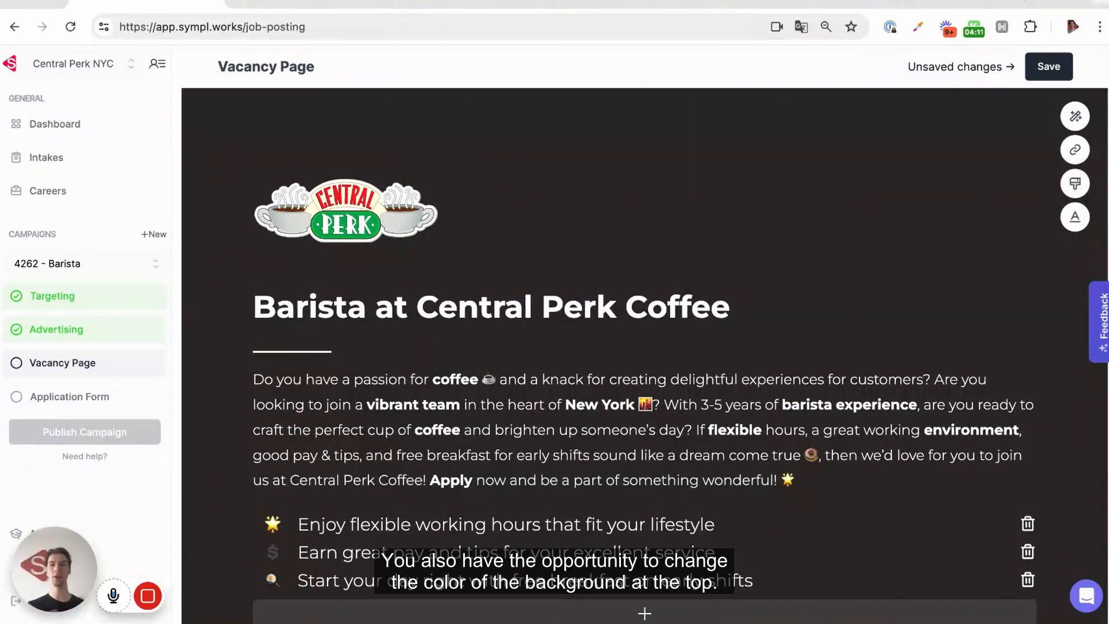
Give the header a dark green background with white text.
click(1075, 184)
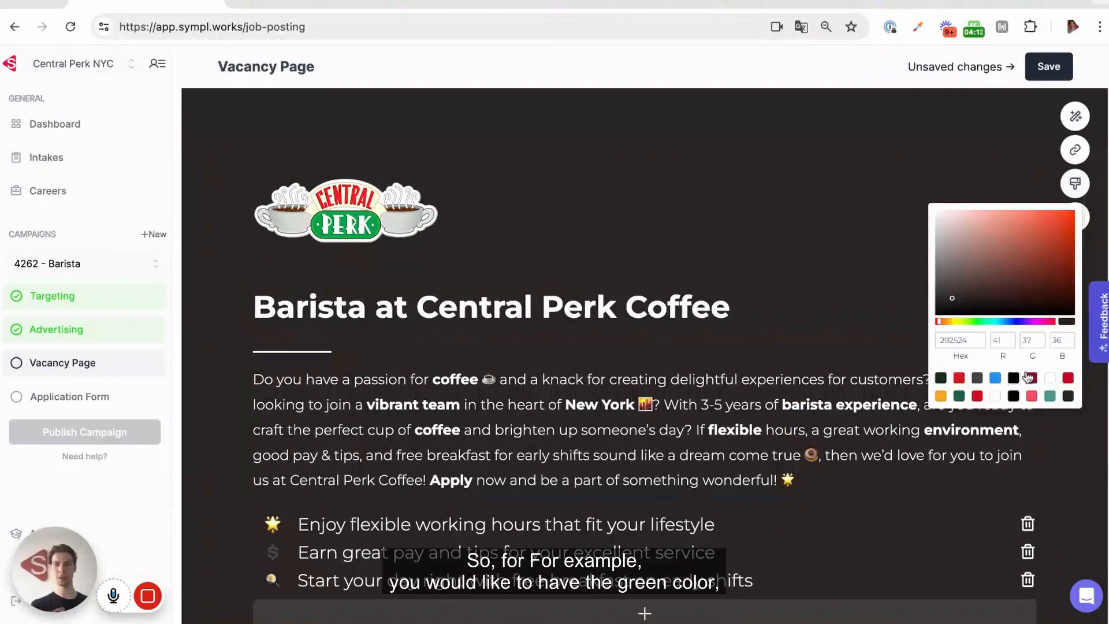
click(959, 396)
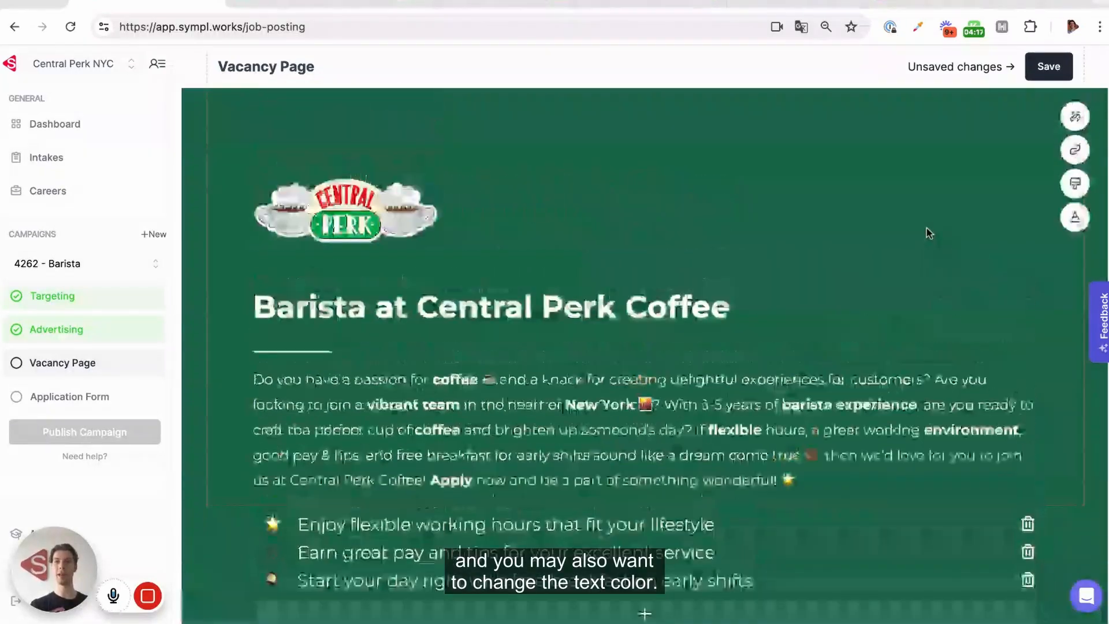
click(1075, 216)
click(977, 411)
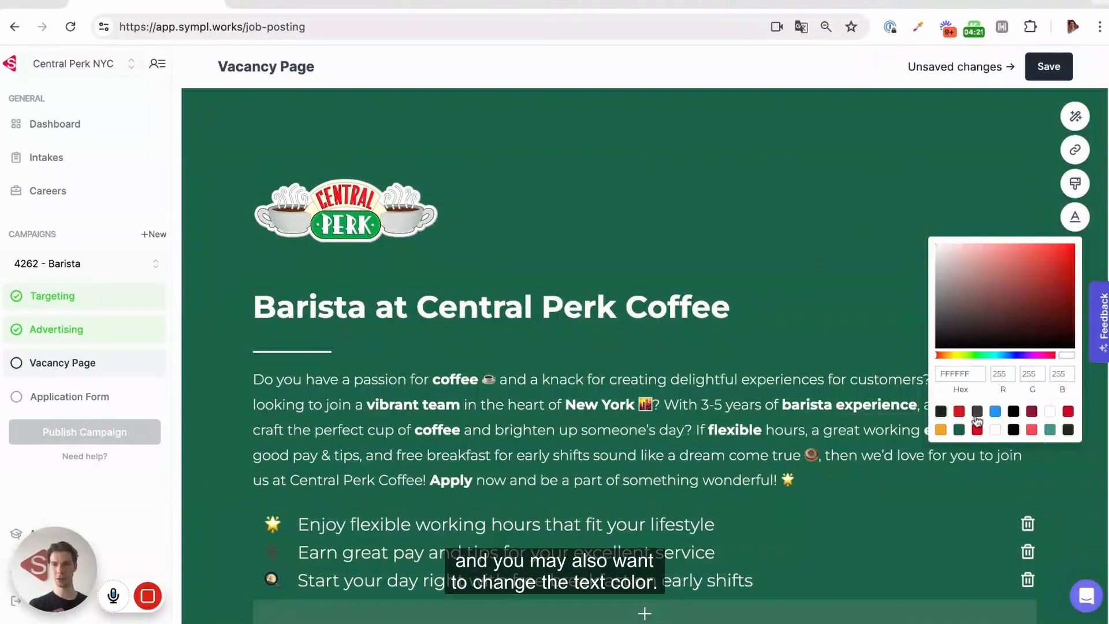
click(941, 411)
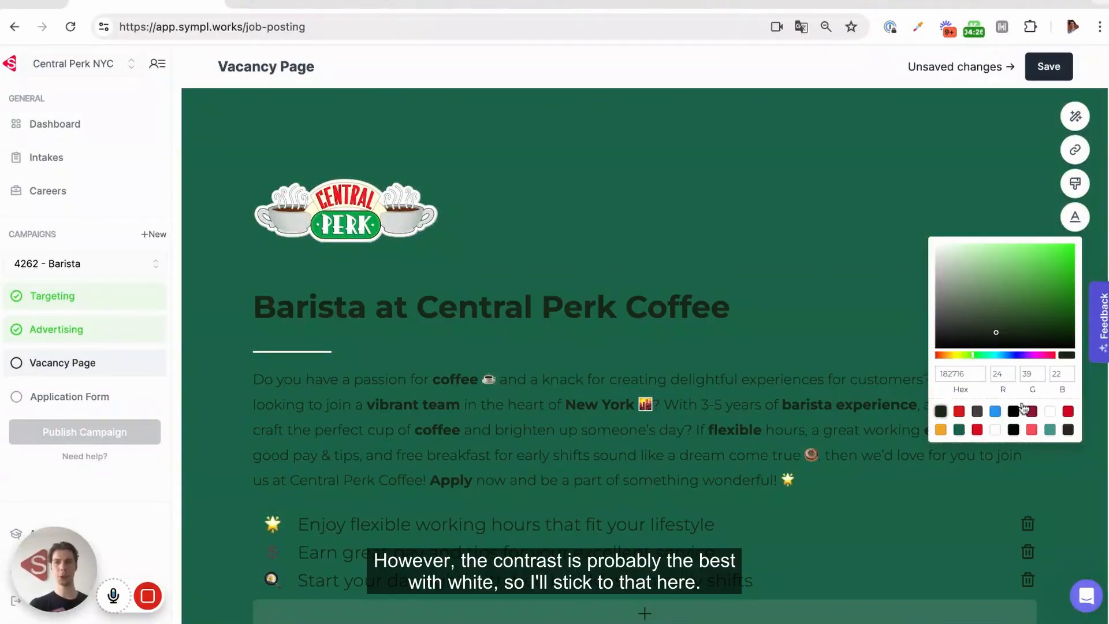
click(1049, 410)
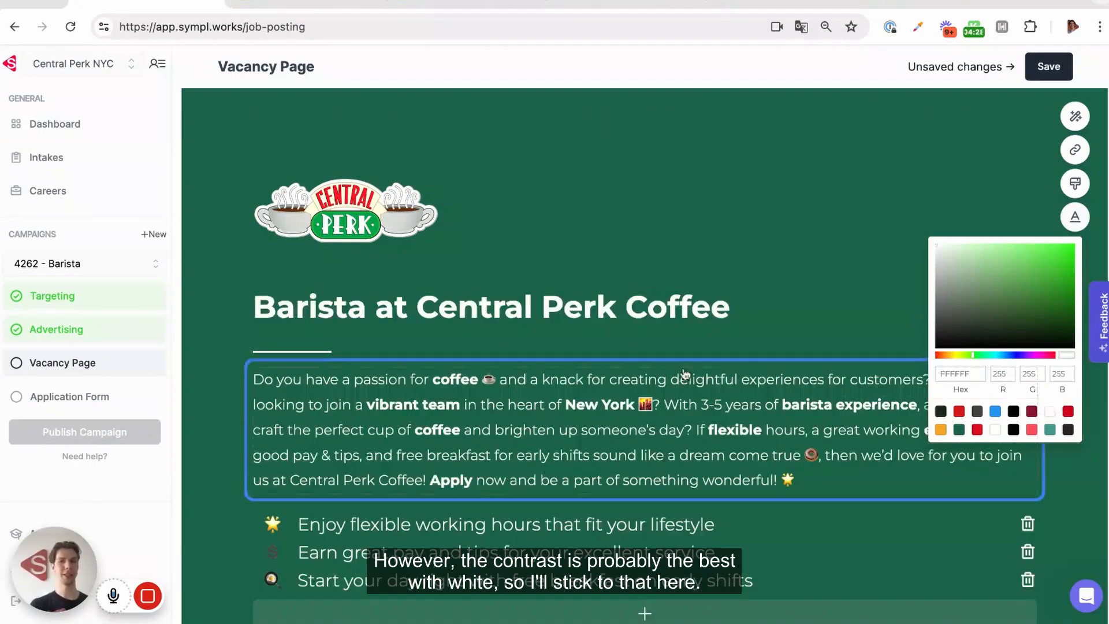
Save the vacancy page.
scroll(684, 373, down, 2)
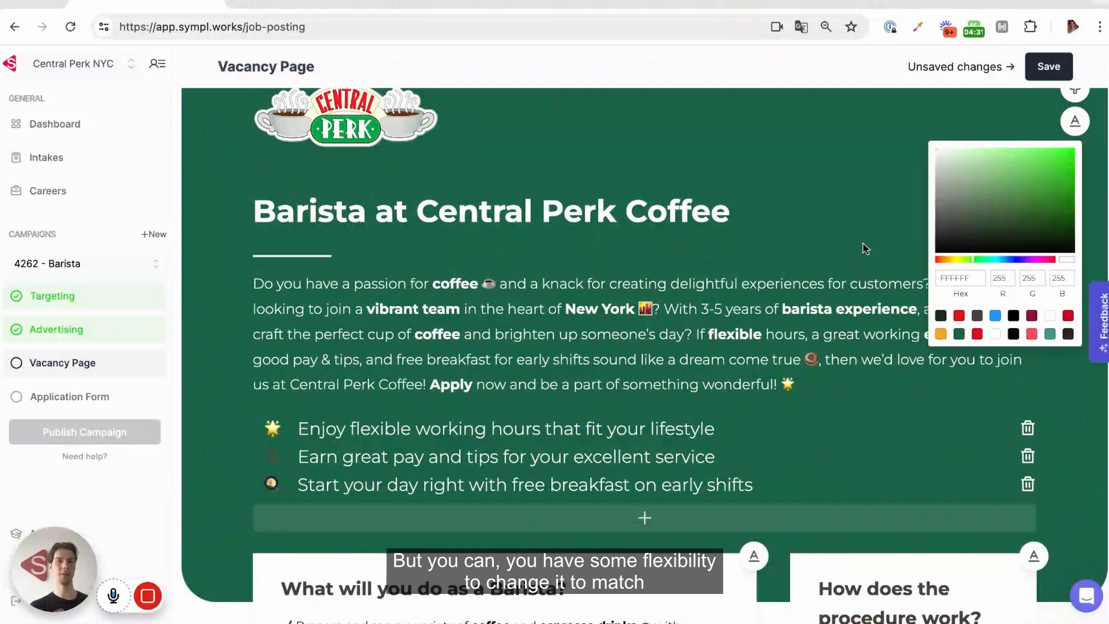
scroll(825, 172, up, 2)
click(1048, 69)
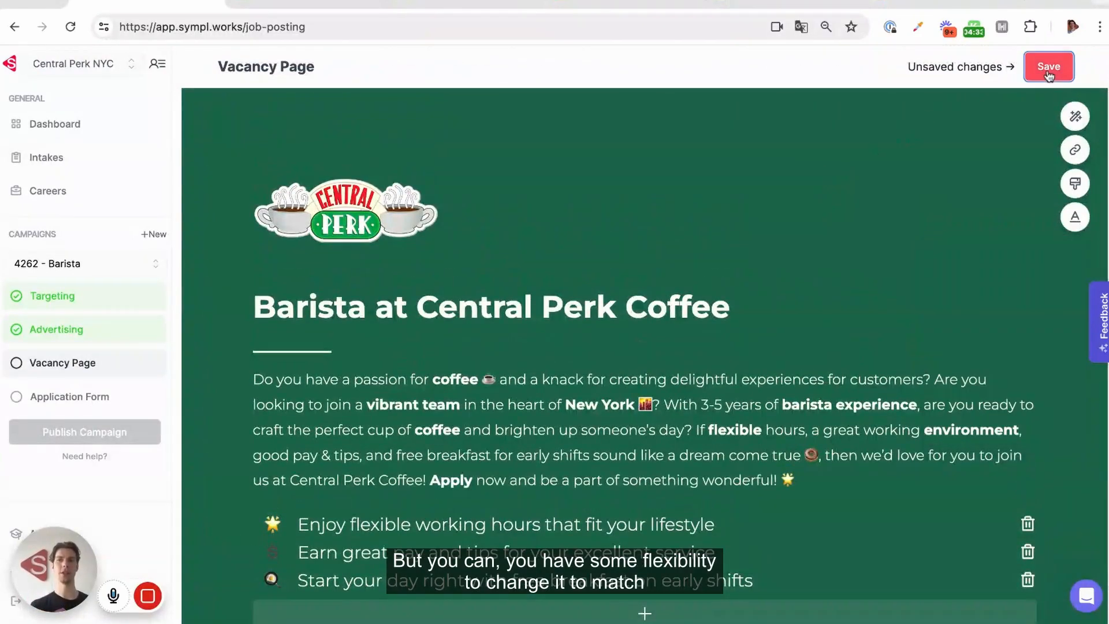
scroll(768, 270, down, 3)
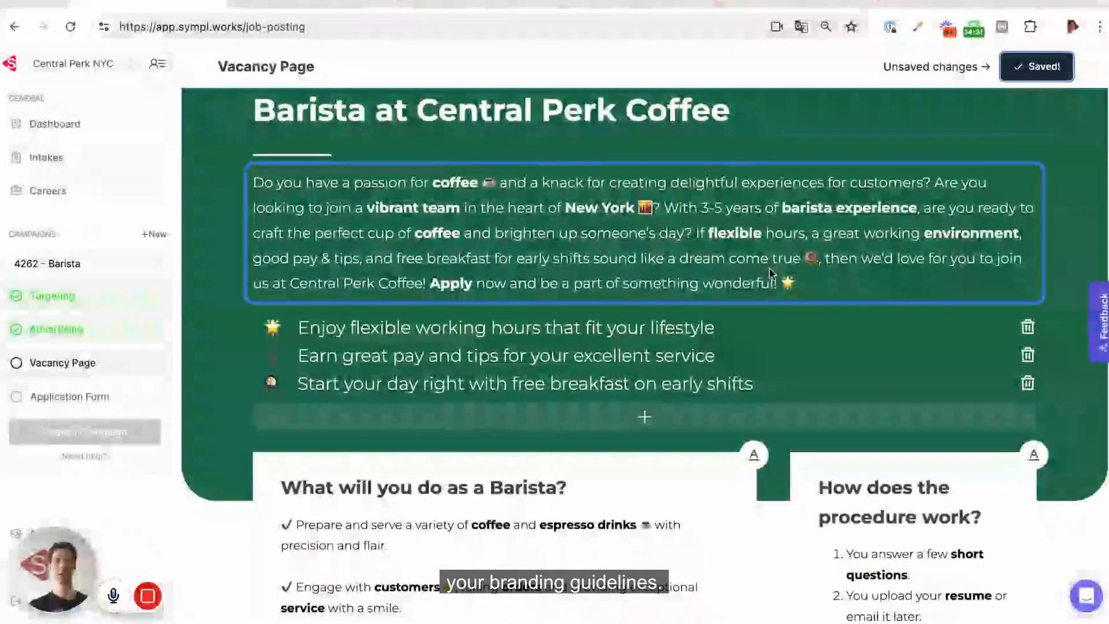
scroll(770, 271, down, 10)
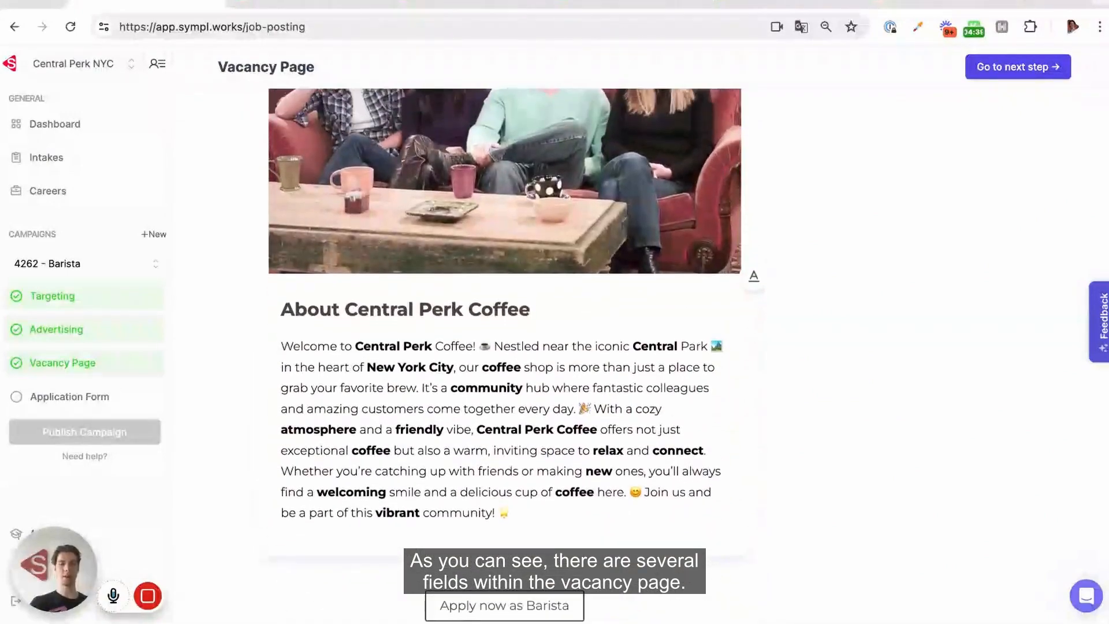
scroll(517, 354, down, 1)
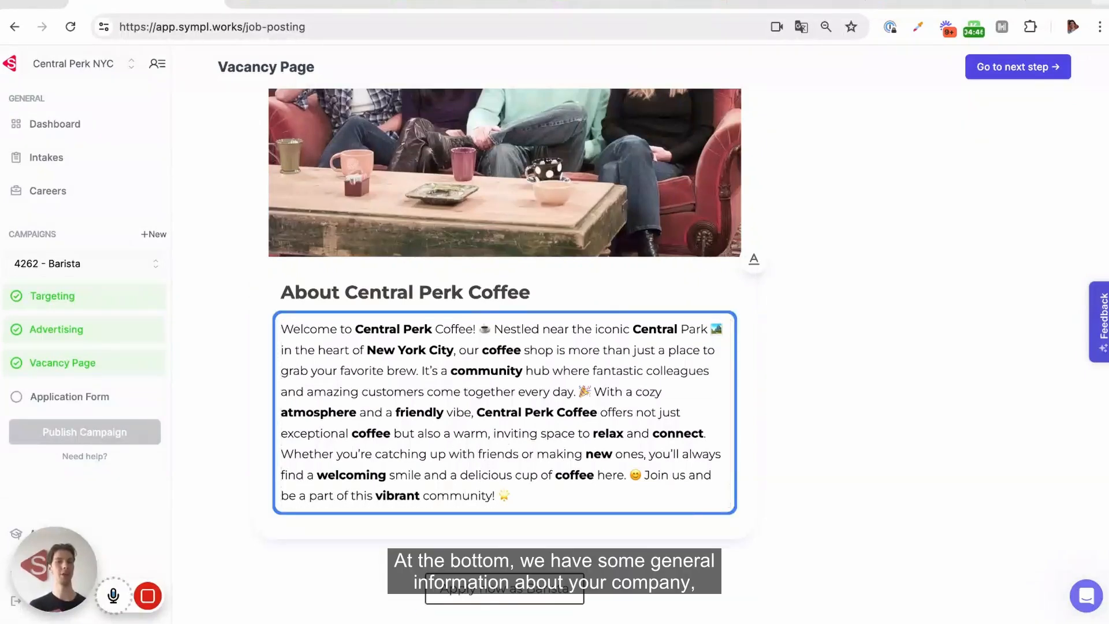
scroll(542, 263, down, 7)
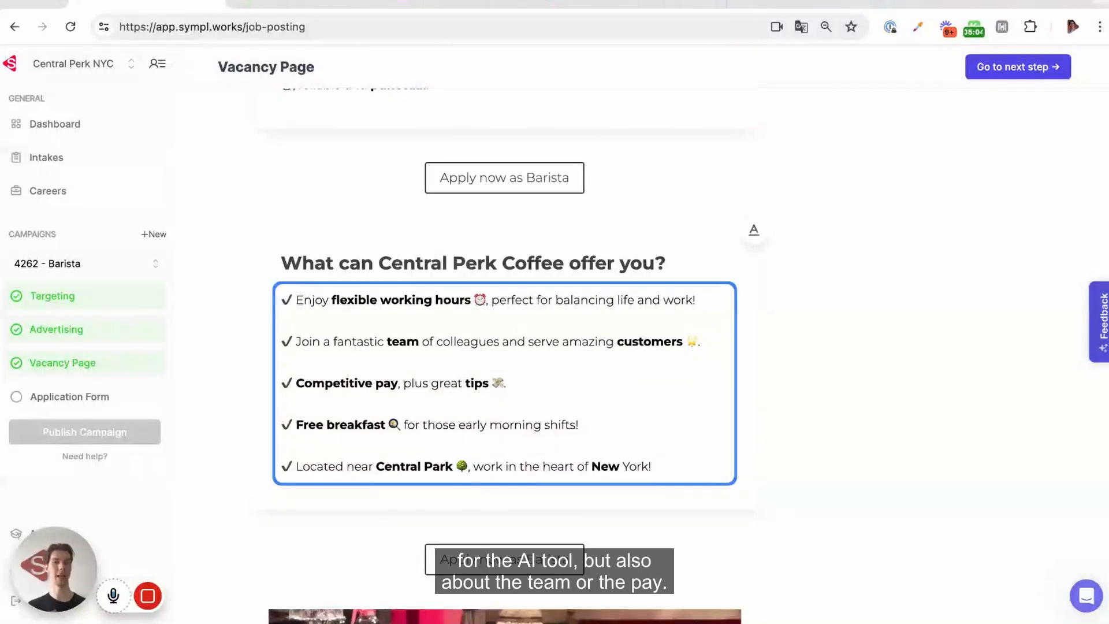
scroll(504, 347, up, 1)
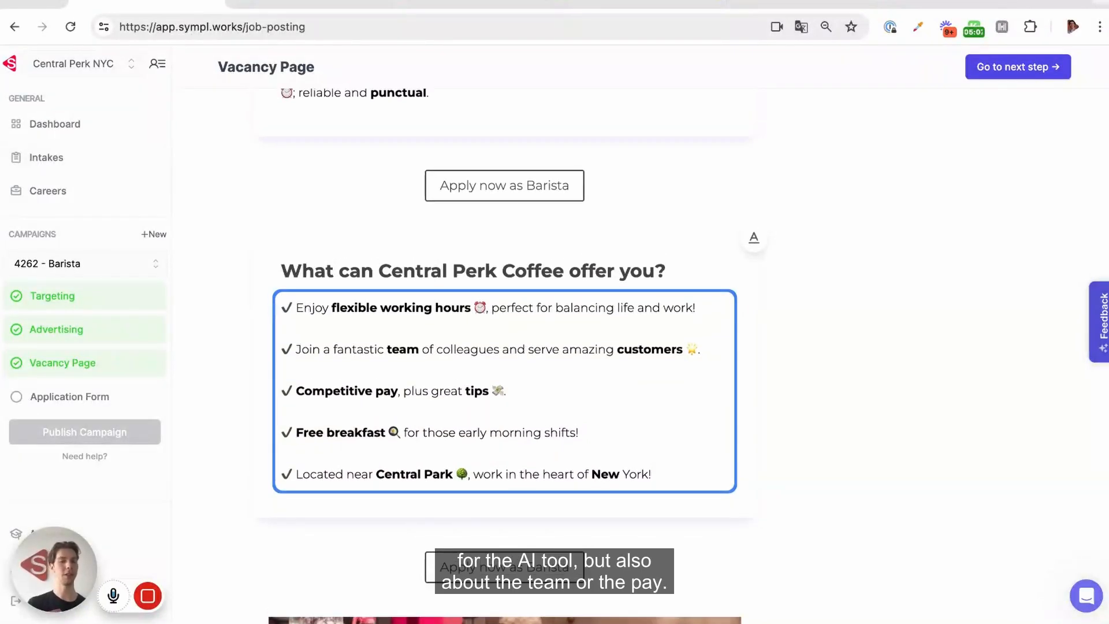
scroll(504, 347, up, 8)
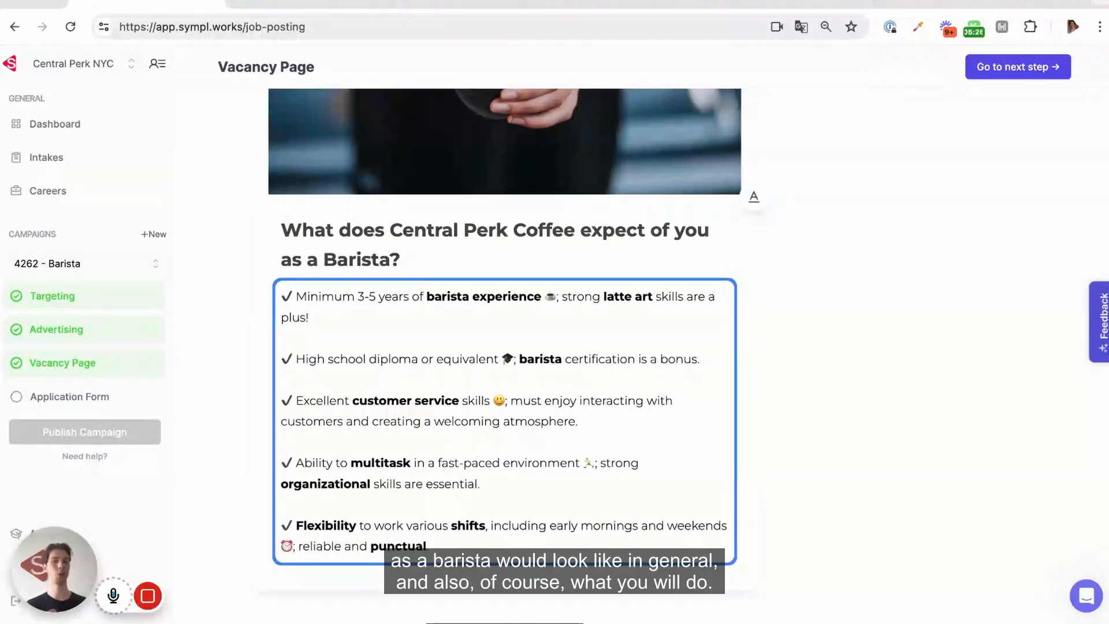
scroll(504, 398, up, 13)
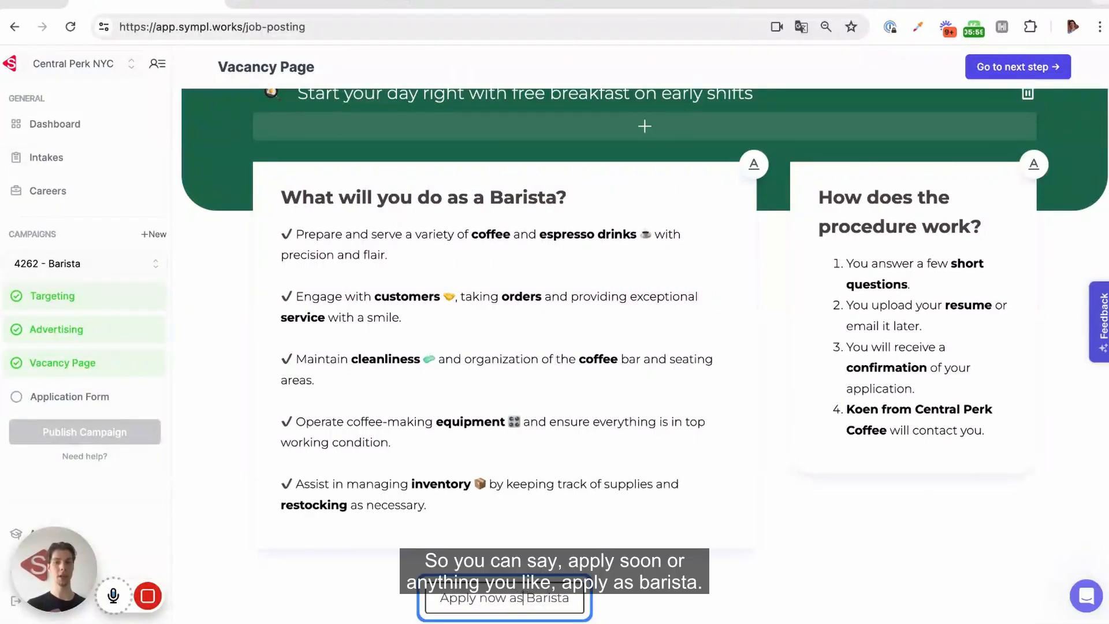
Change the apply button text to 'Apply as Barista'.
double_click(486, 598)
text(soon)
key(BackSpace)
key(BackSpace)
key(BackSpace)
key(BackSpace)
key(BackSpace)
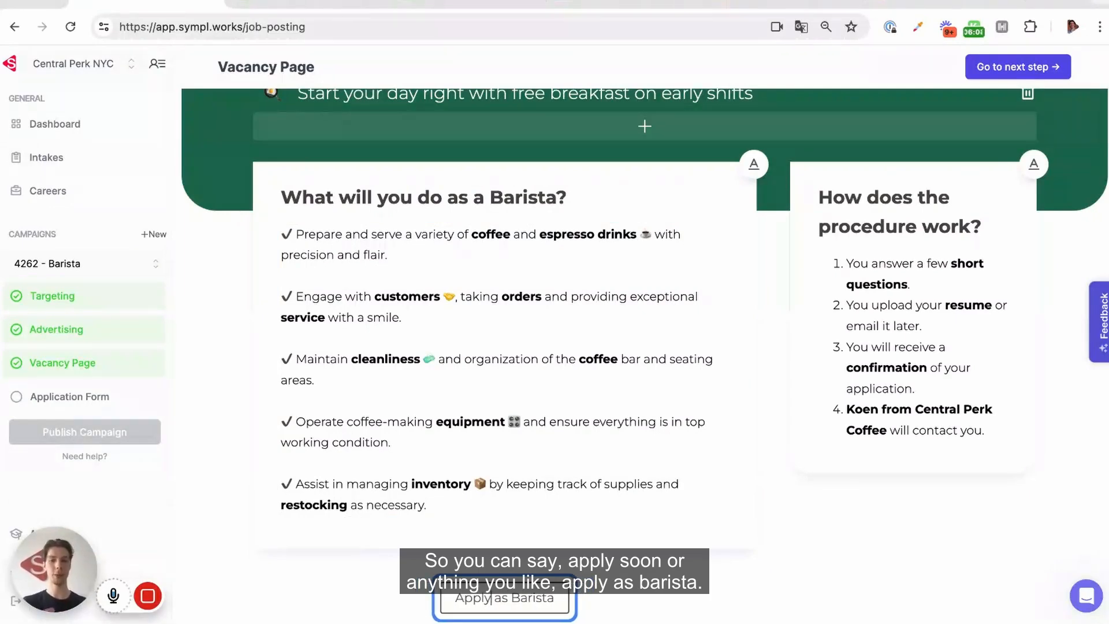
click(748, 579)
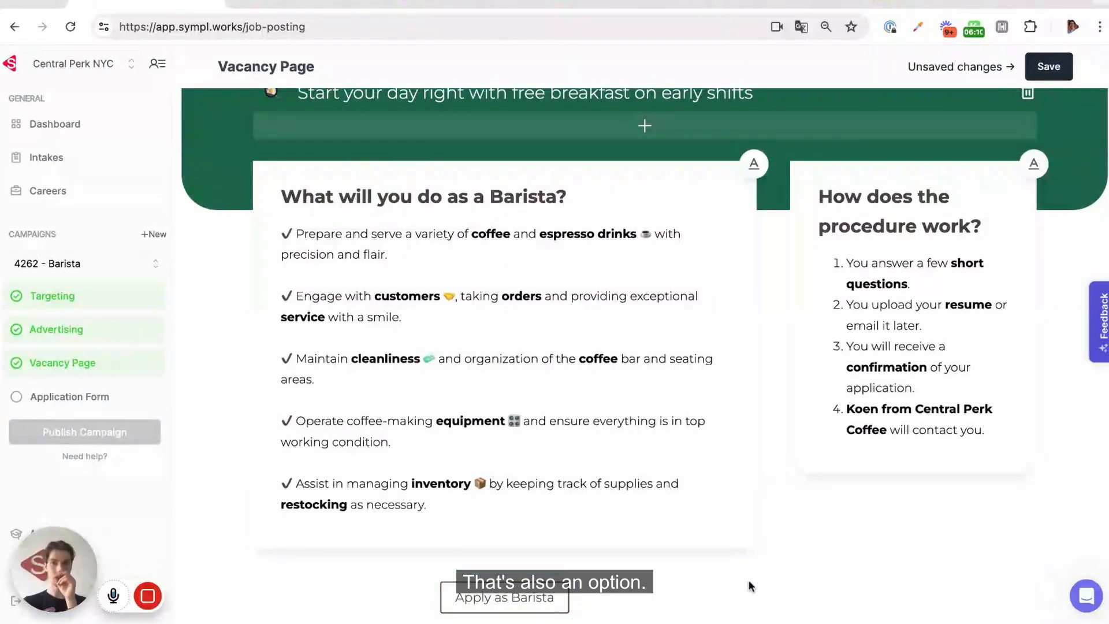
Make the card section headings red.
click(753, 163)
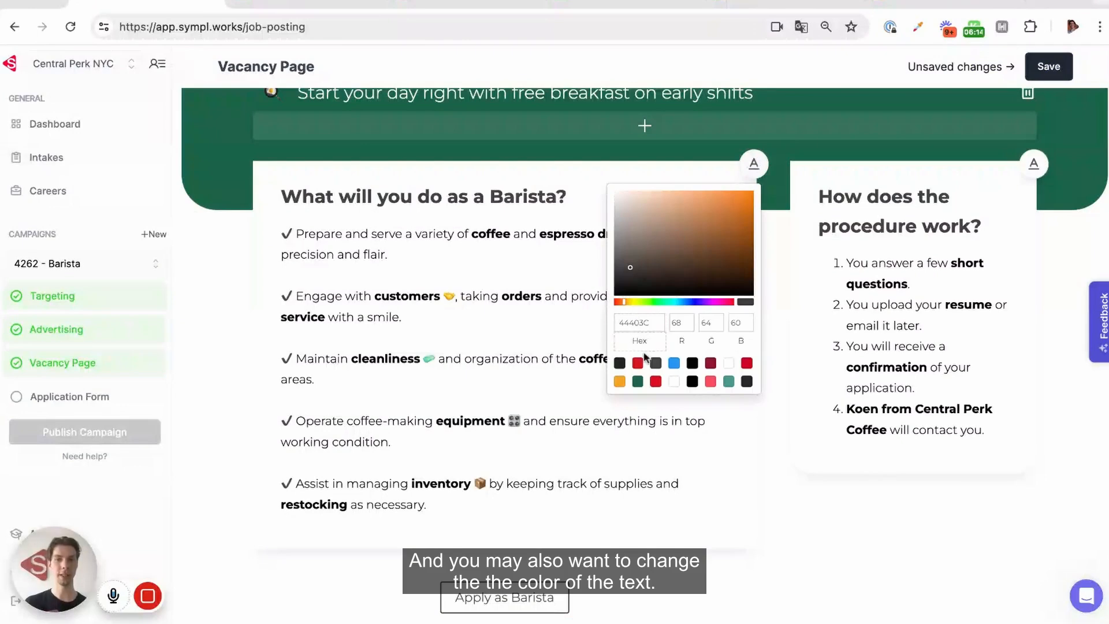
click(655, 382)
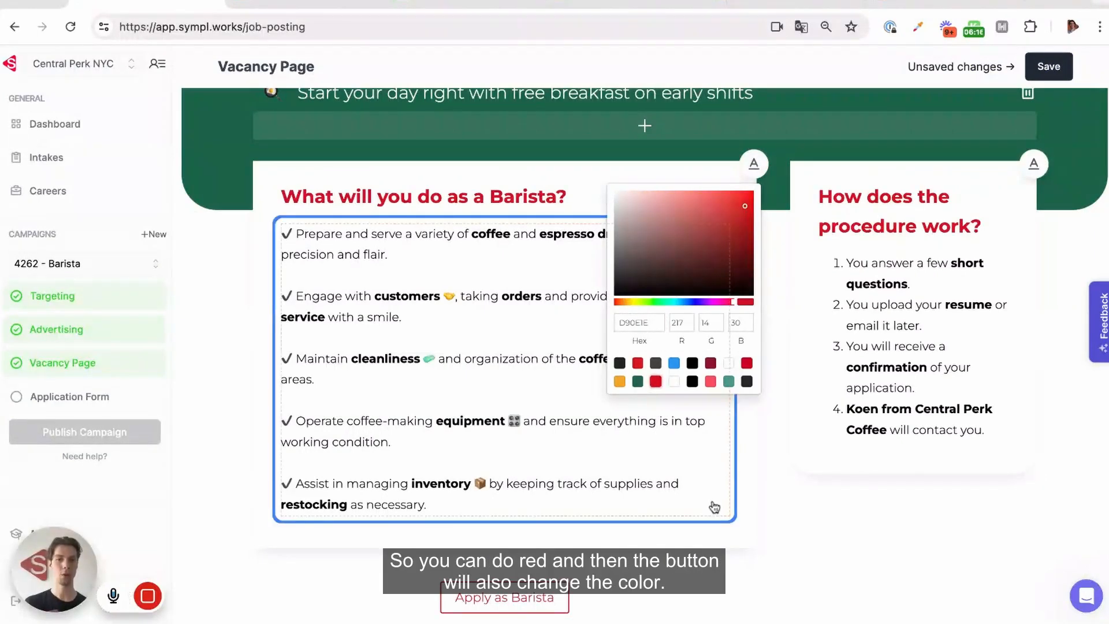
click(836, 583)
scroll(836, 583, down, 15)
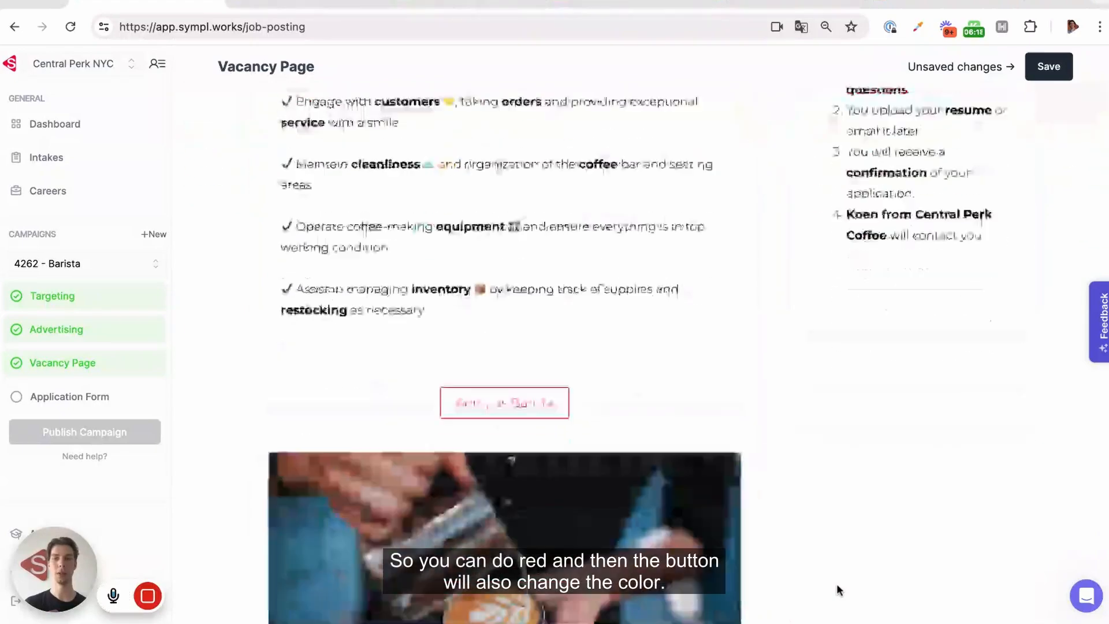
scroll(968, 280, up, 15)
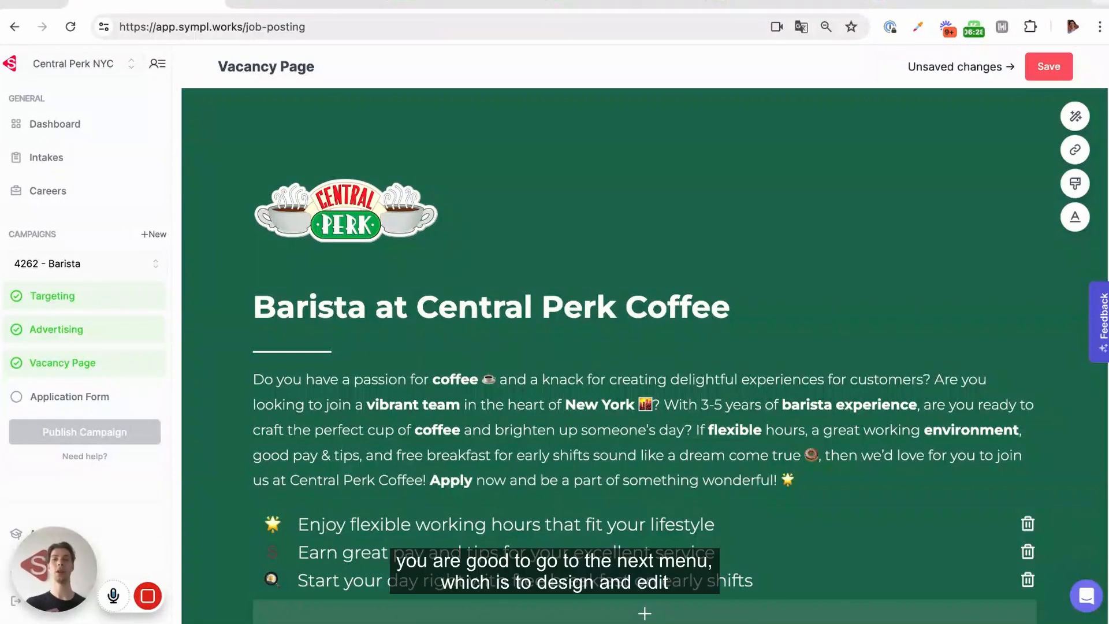
Save, then have symplGPT rewrite the intro with 'Make the text slightly more formal'.
click(1049, 67)
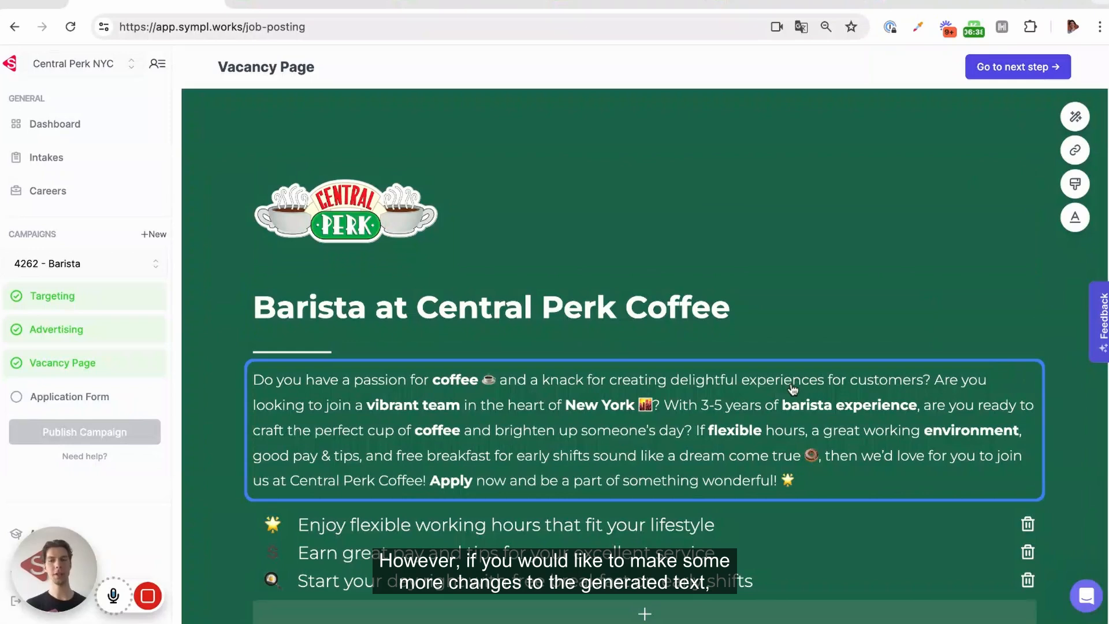
click(945, 387)
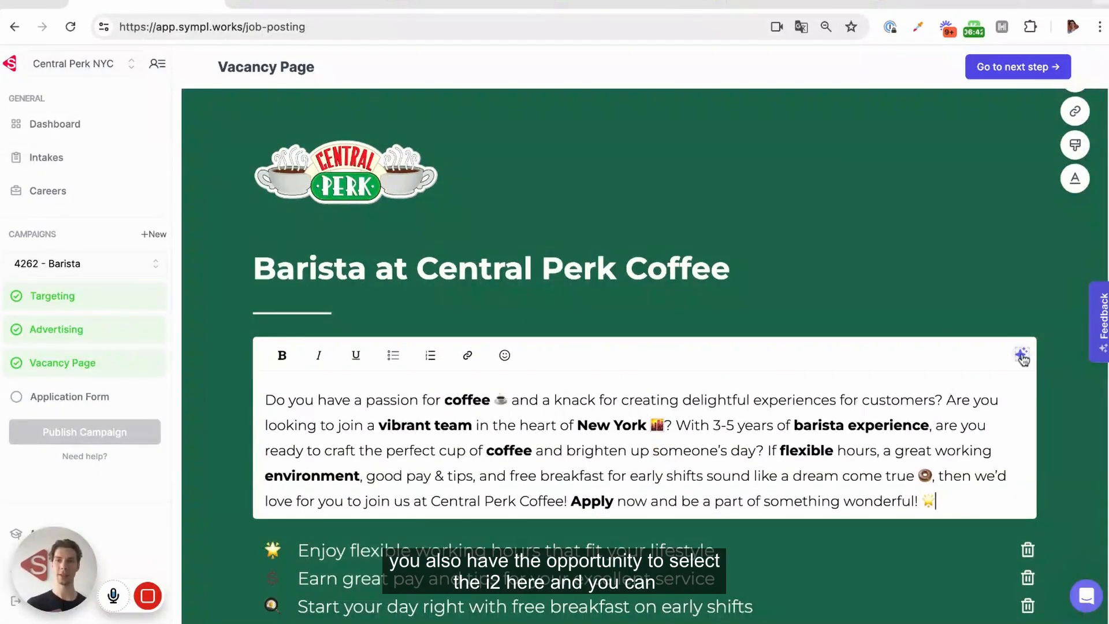
click(1018, 354)
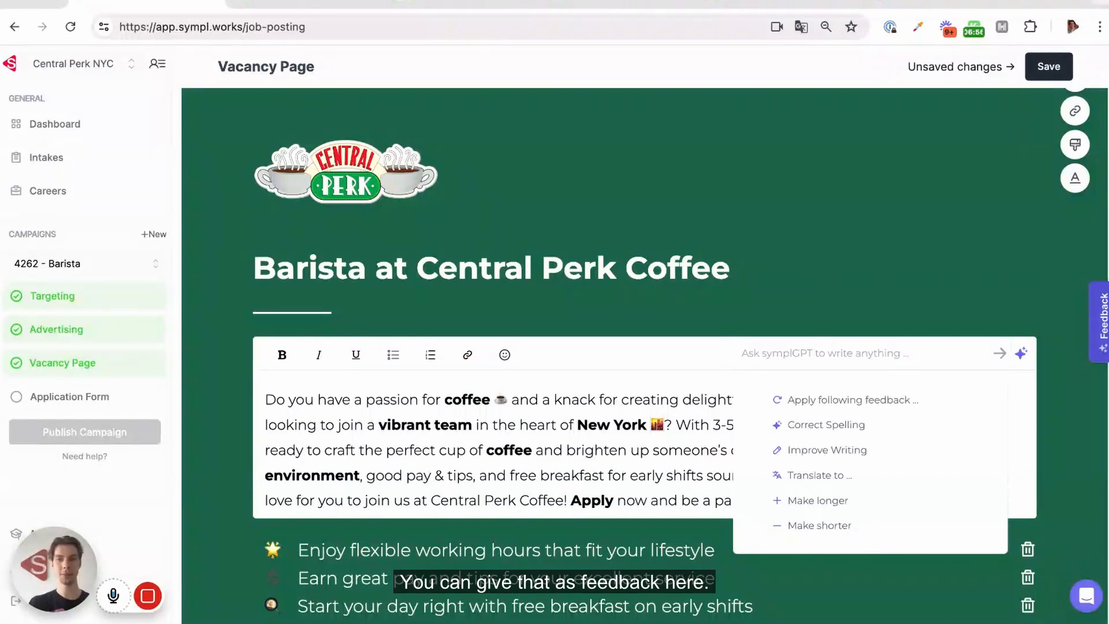
text(Make the )
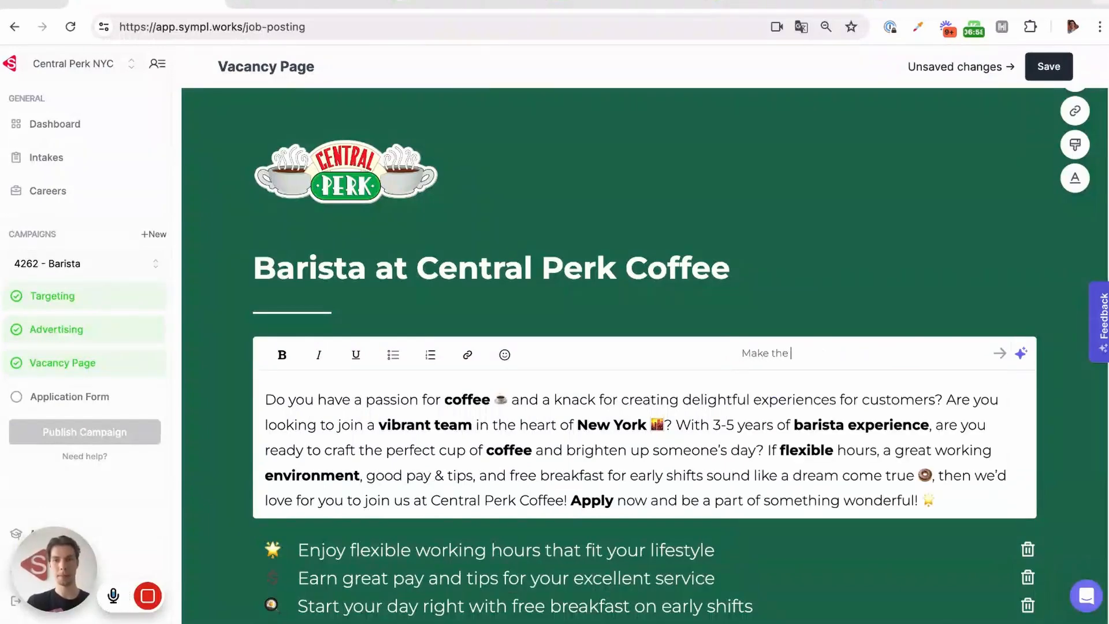
text(text slightly)
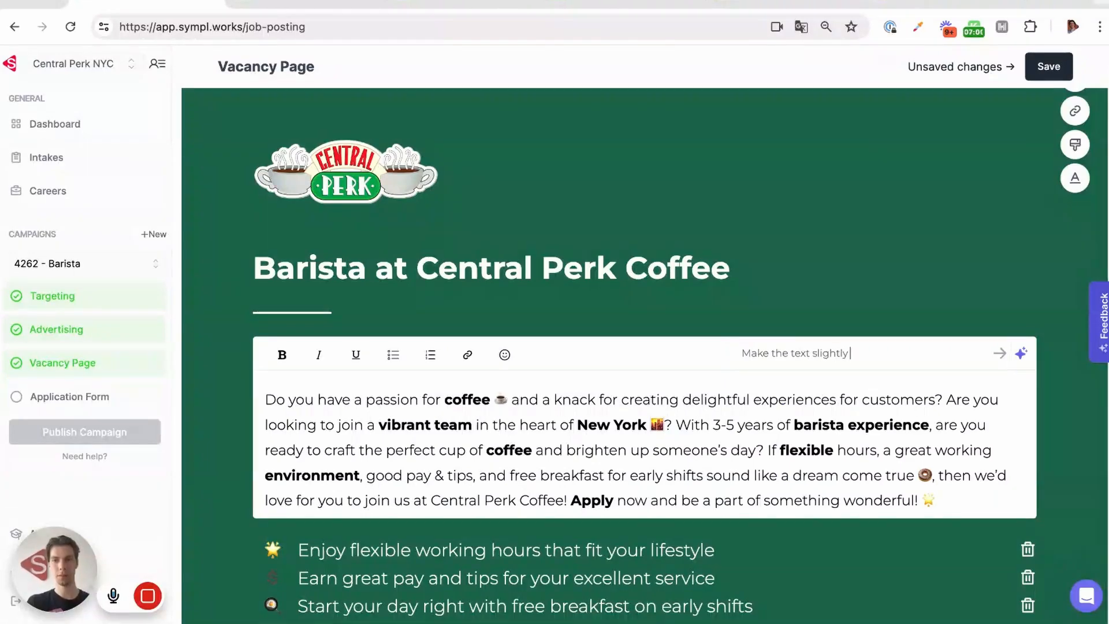
text( more formal)
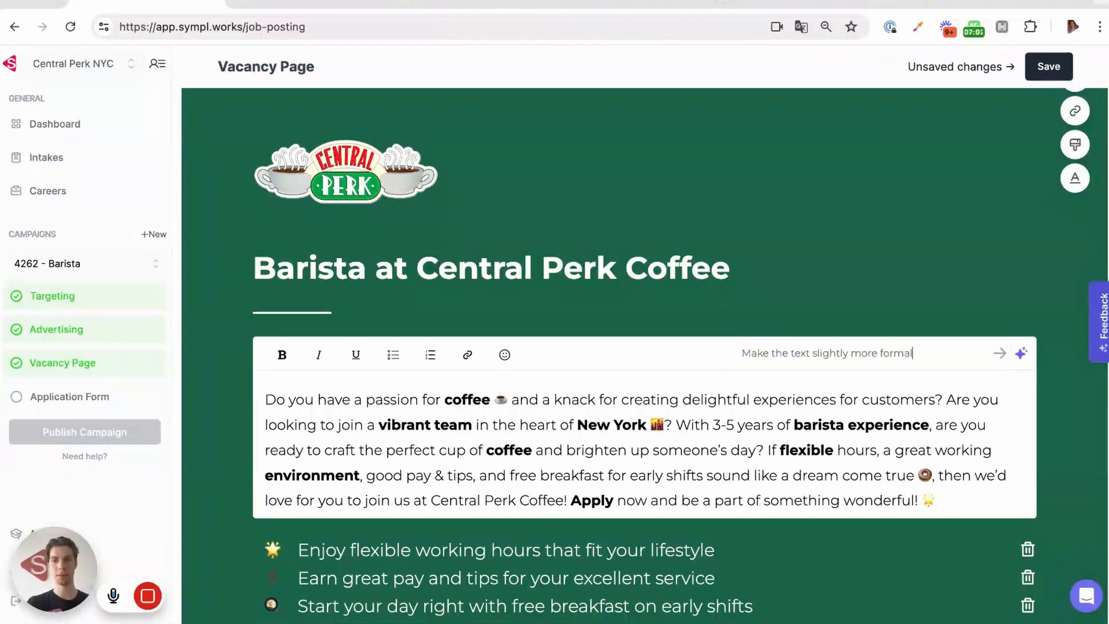
key(Return)
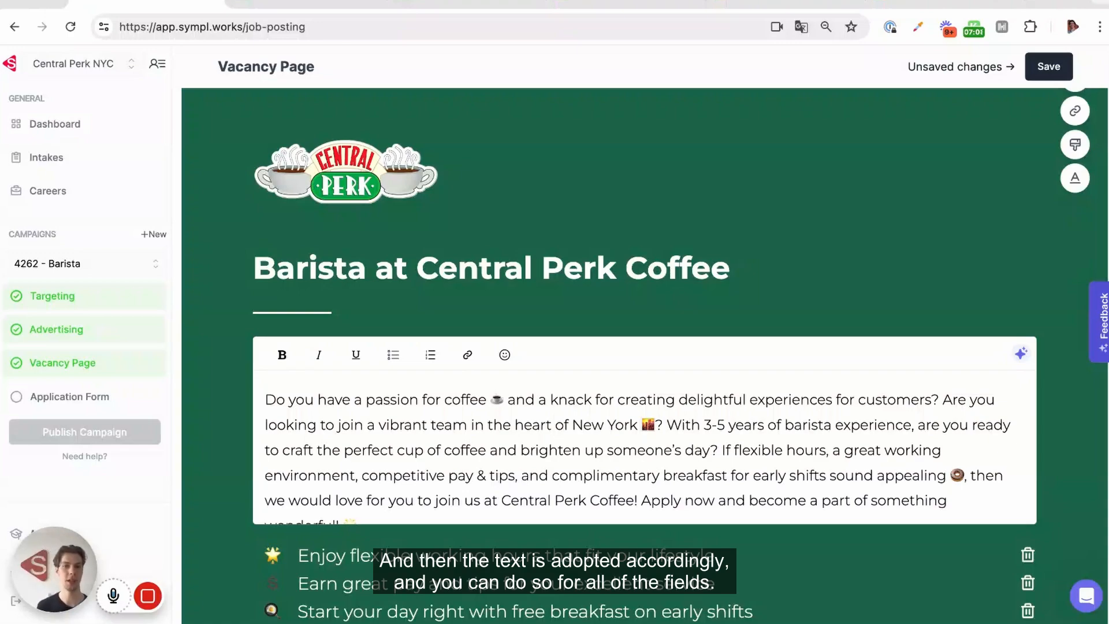
scroll(894, 346, down, 3)
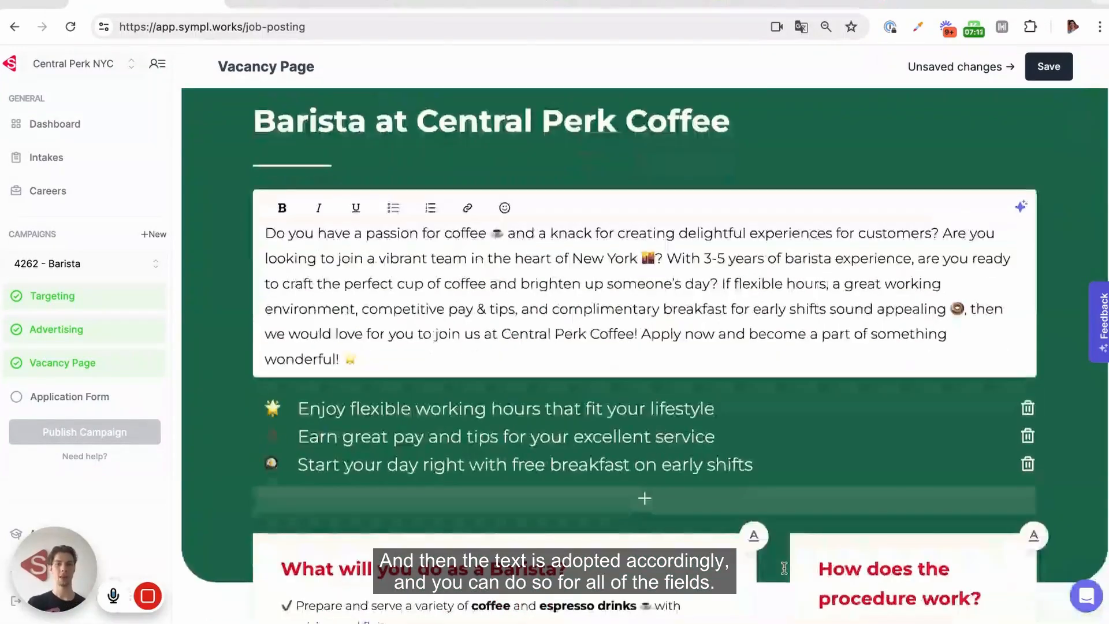
scroll(783, 568, down, 2)
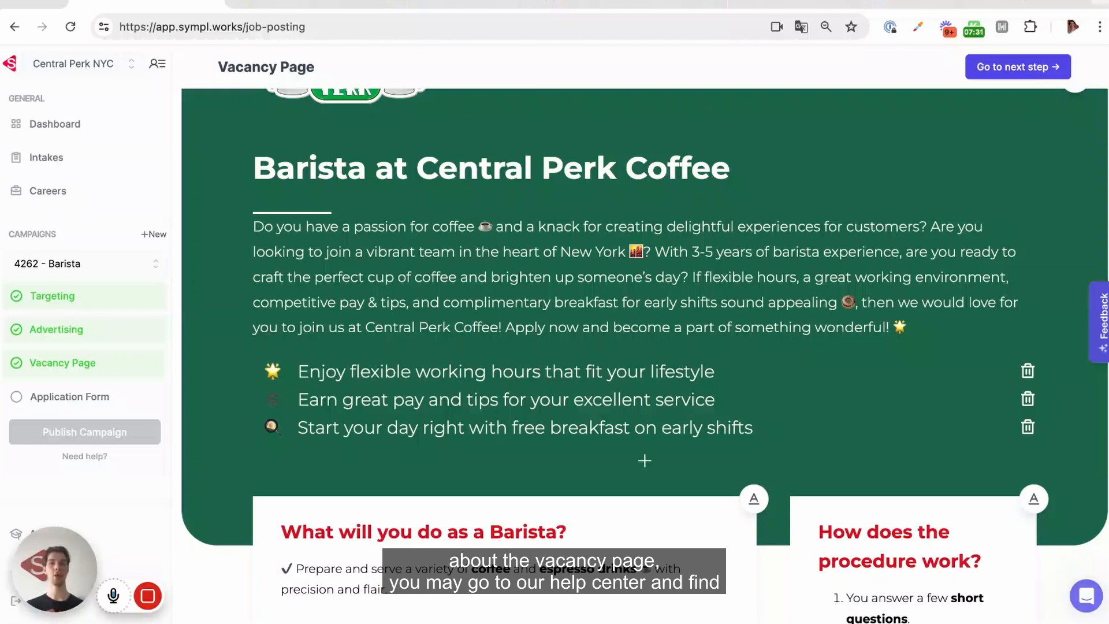
Open the Intercom help panel from the bottom-right launcher.
click(1081, 597)
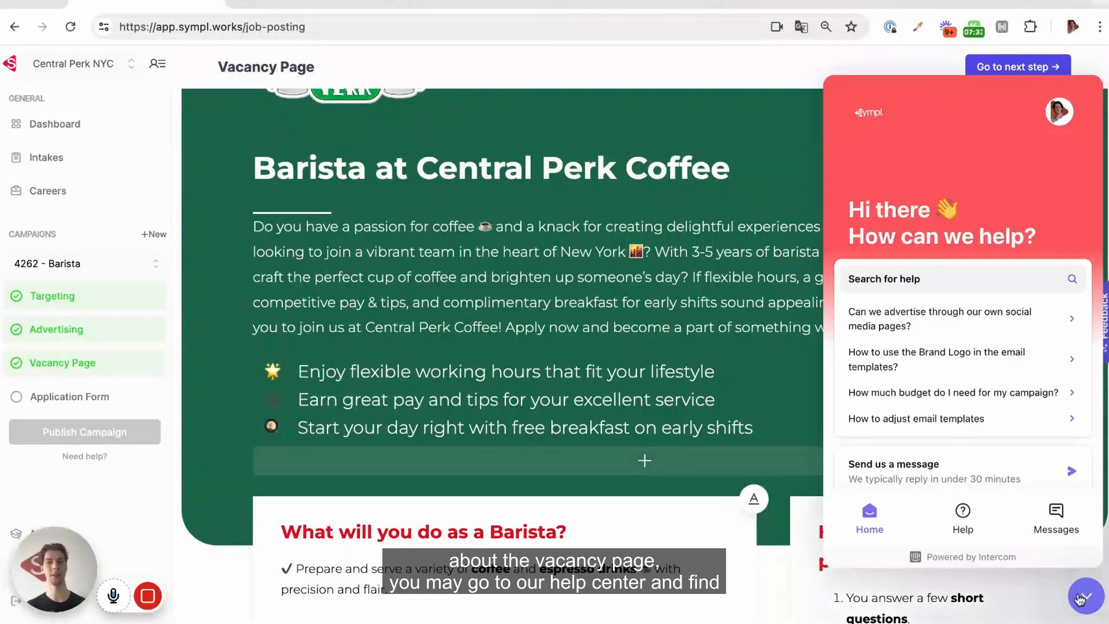